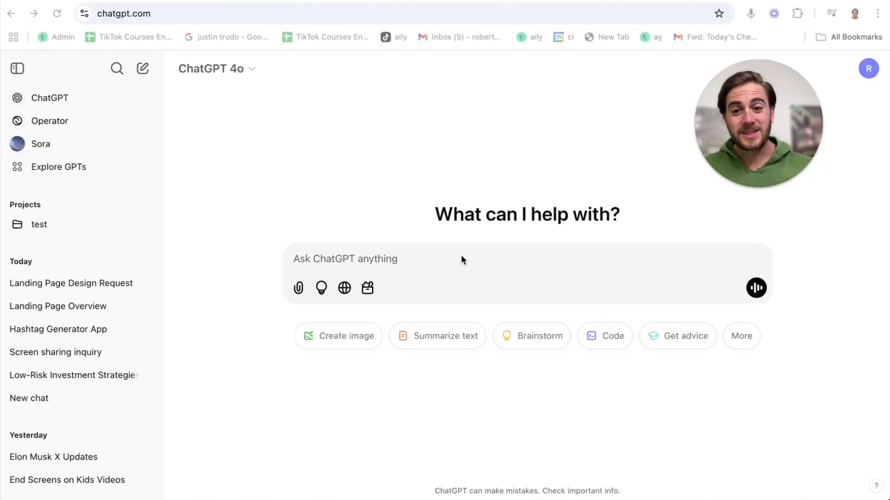
# Turn on Think mode and browse the available tools and models
pyautogui.click(322, 289)
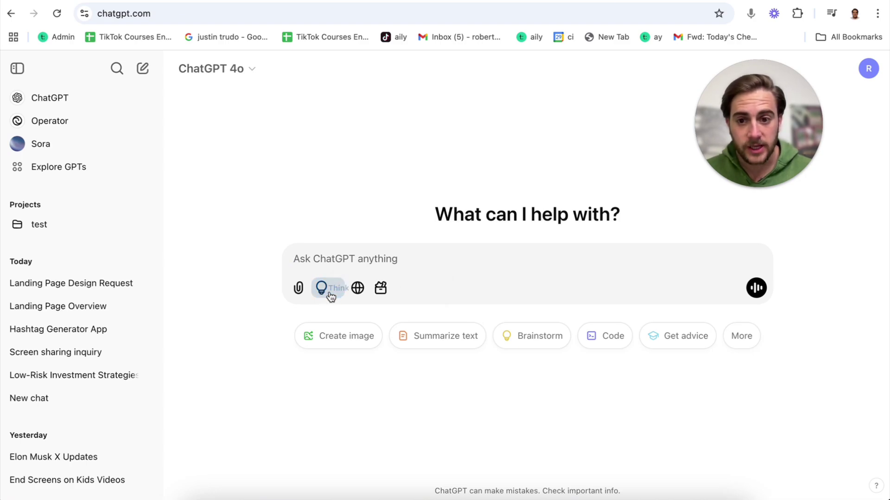
pyautogui.click(369, 292)
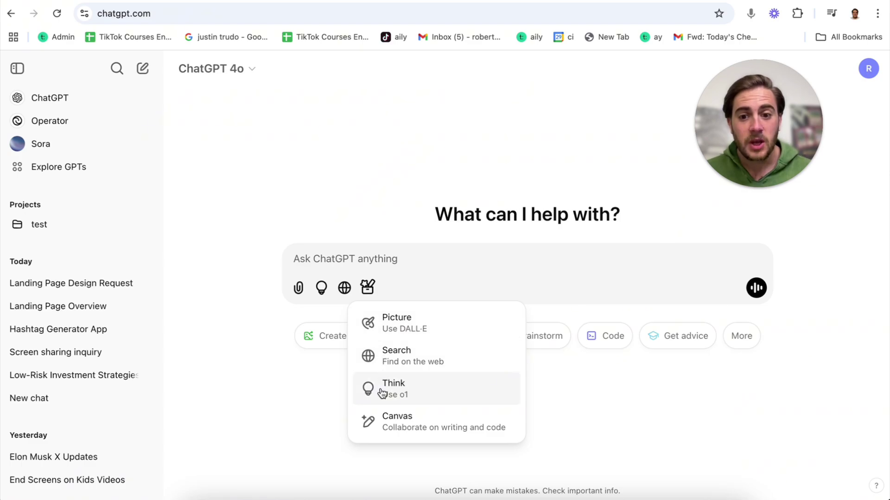
pyautogui.click(270, 184)
pyautogui.click(227, 69)
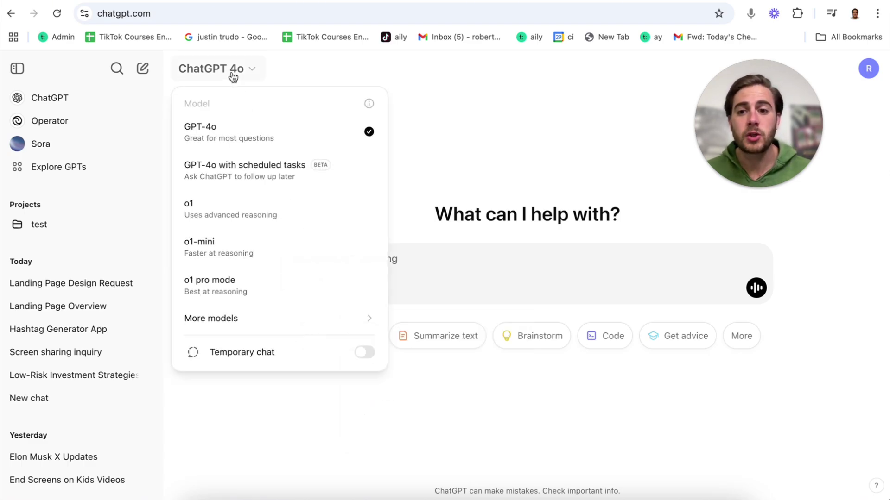
# Switch the chat model to GPT-4o mini, then back to GPT-4o
pyautogui.moveTo(254, 321)
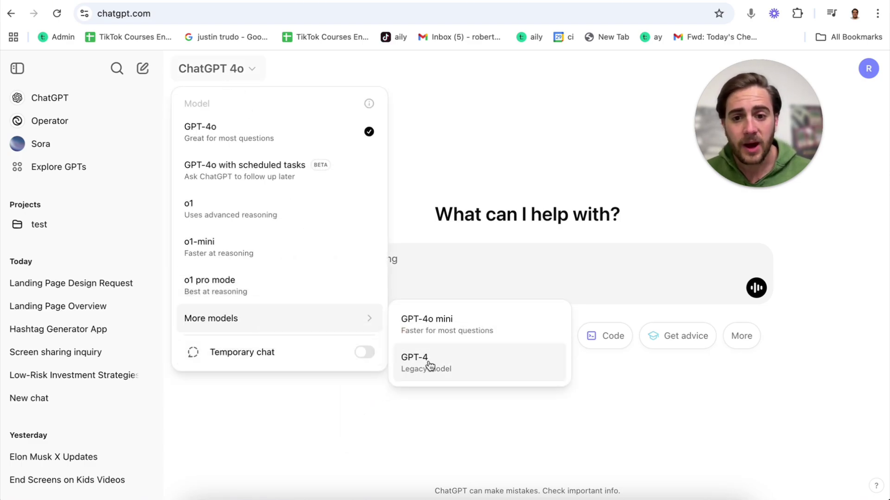
pyautogui.click(453, 335)
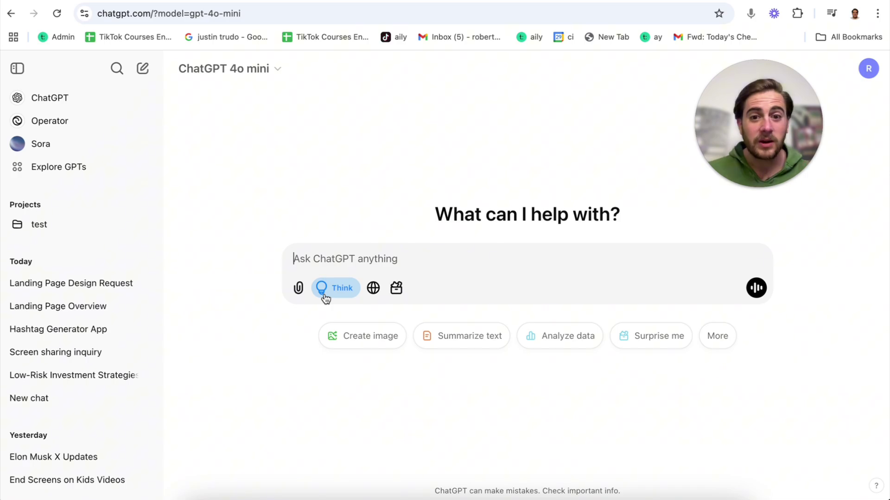
pyautogui.click(264, 69)
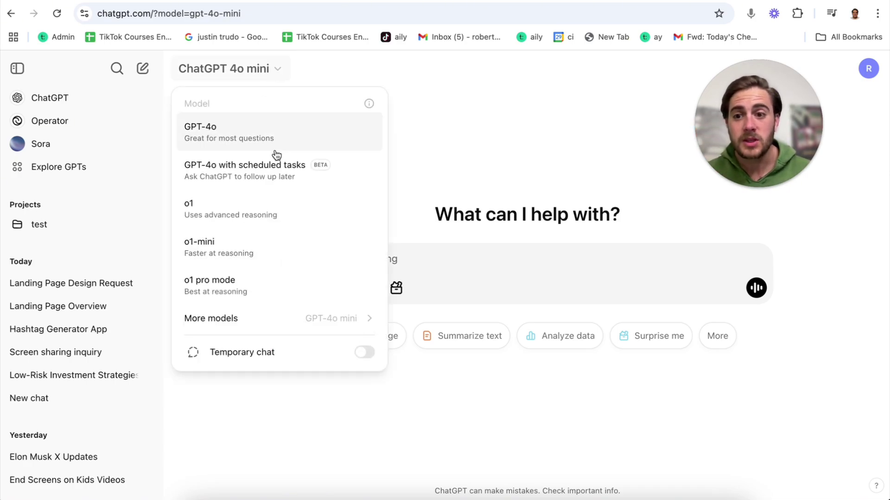
pyautogui.click(267, 144)
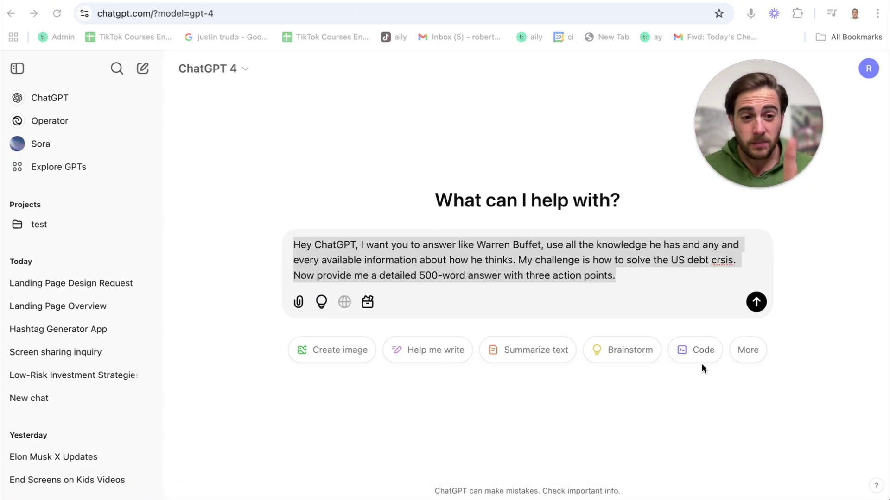
# Keep GPT-4 as the model and enable Think for the Warren Buffett debt-crisis prompt
pyautogui.click(223, 69)
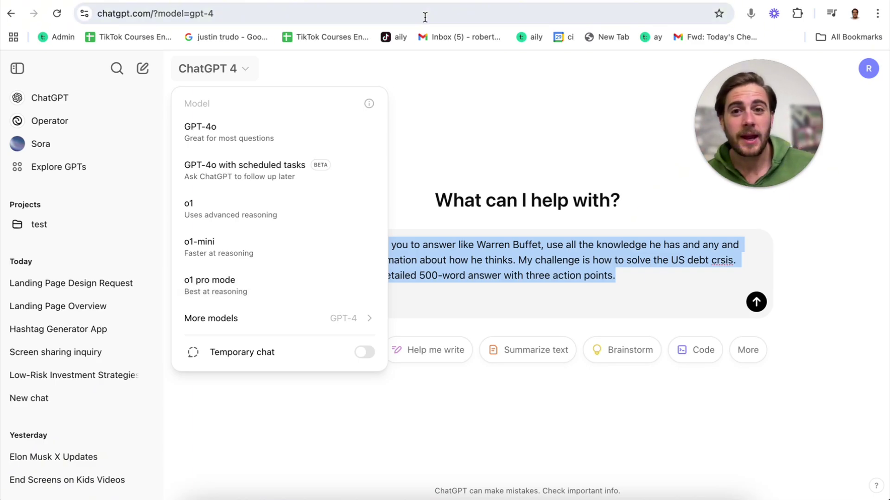
pyautogui.click(491, 151)
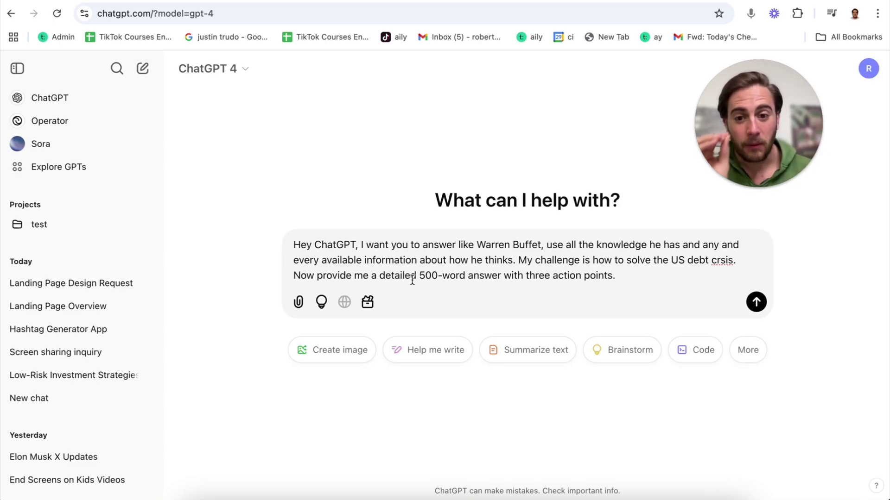
pyautogui.click(756, 302)
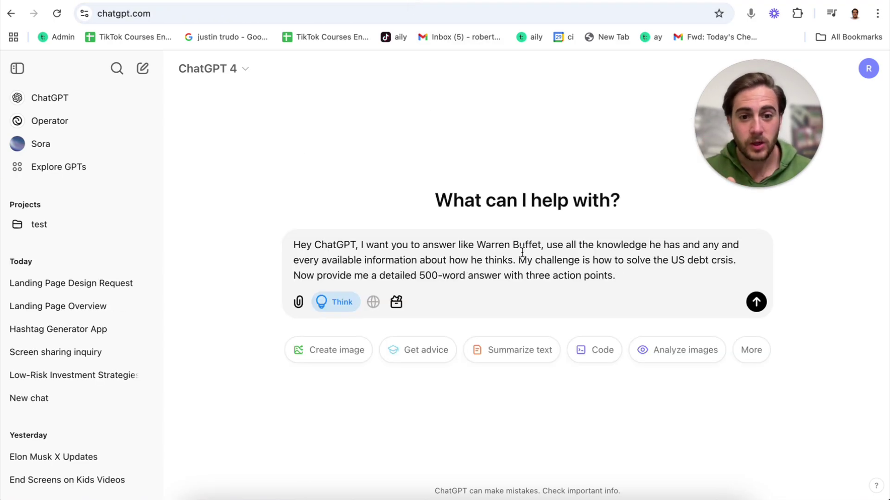
# Send the Warren Buffett debt-crisis prompt and show the model's reasoning details
pyautogui.click(757, 302)
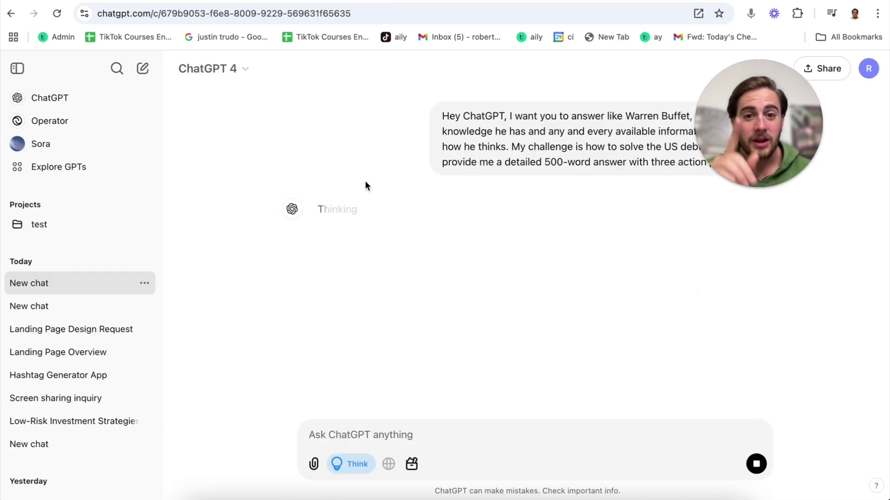
pyautogui.click(355, 214)
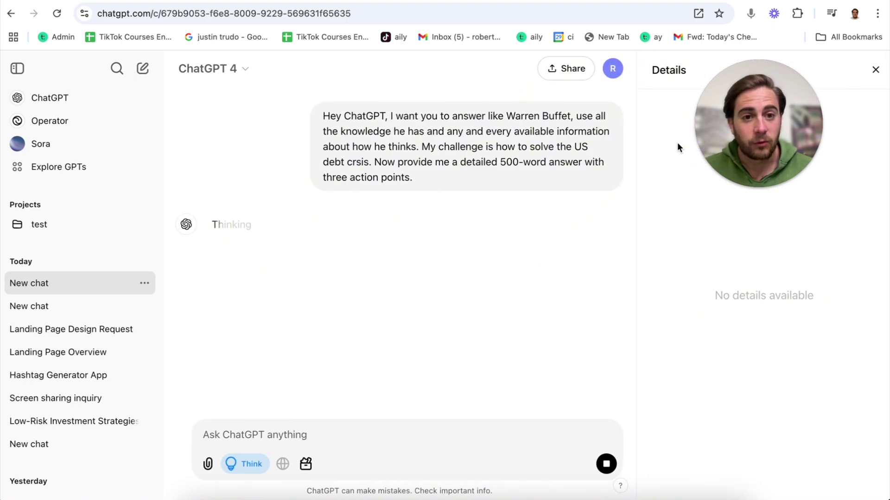
pyautogui.moveTo(751, 141); pyautogui.dragTo(549, 139)
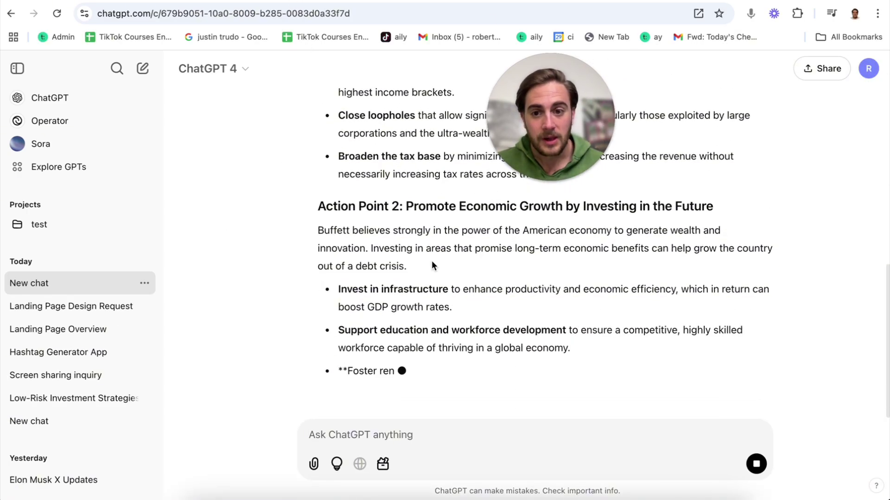
# Scroll through the generated Buffett-style answer and its three action points
pyautogui.scroll(5, 432, 261)
pyautogui.scroll(6, 432, 264)
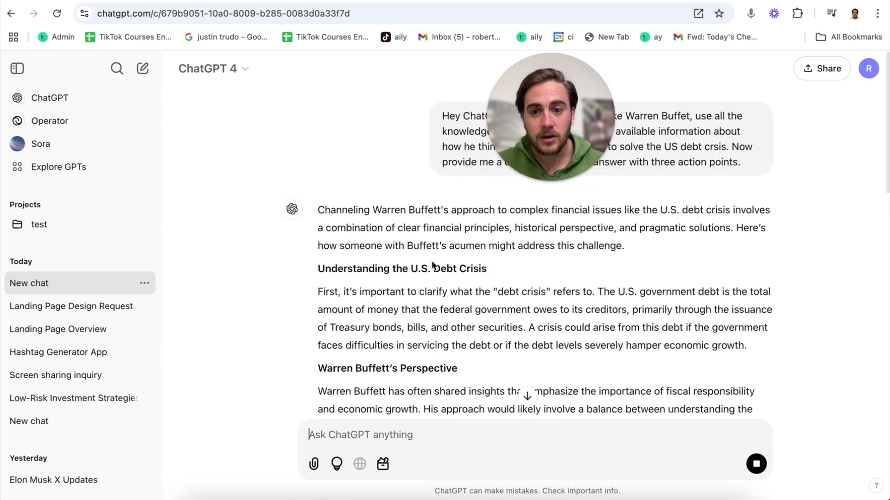
pyautogui.scroll(-8, 431, 264)
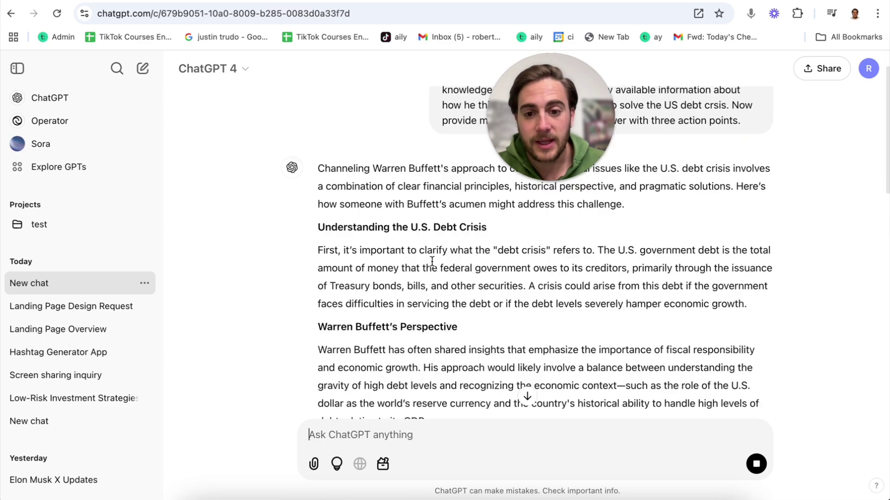
pyautogui.scroll(-9, 432, 262)
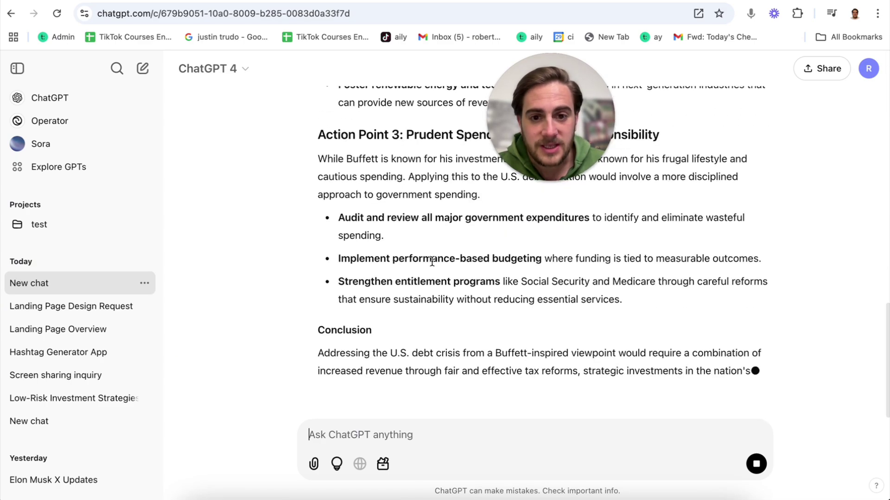
pyautogui.scroll(15, 432, 264)
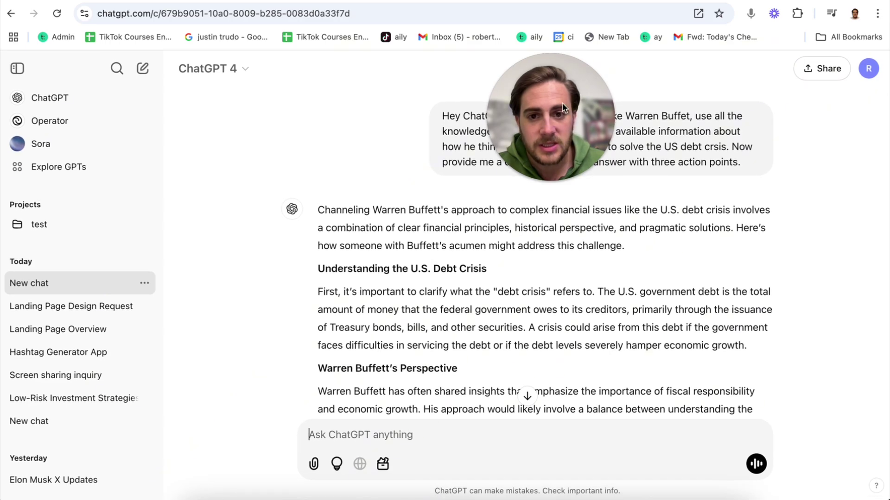
pyautogui.moveTo(565, 103); pyautogui.dragTo(413, 98)
pyautogui.scroll(-15, 455, 351)
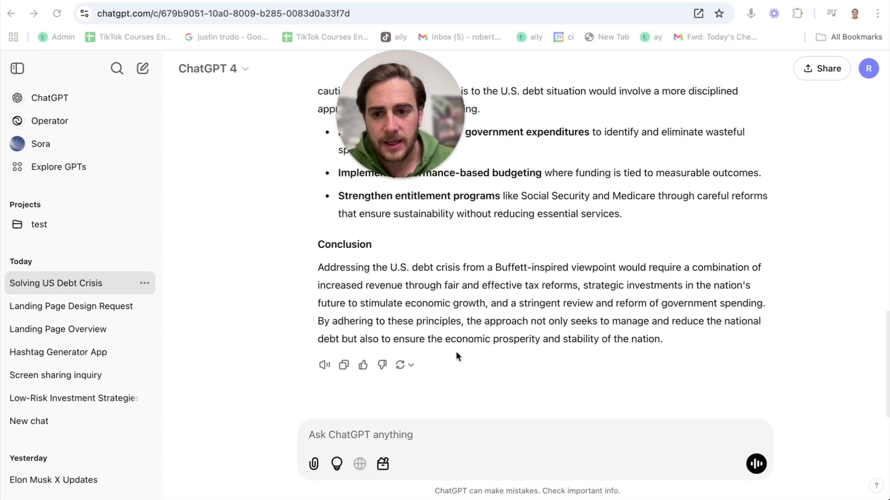
pyautogui.scroll(15, 455, 351)
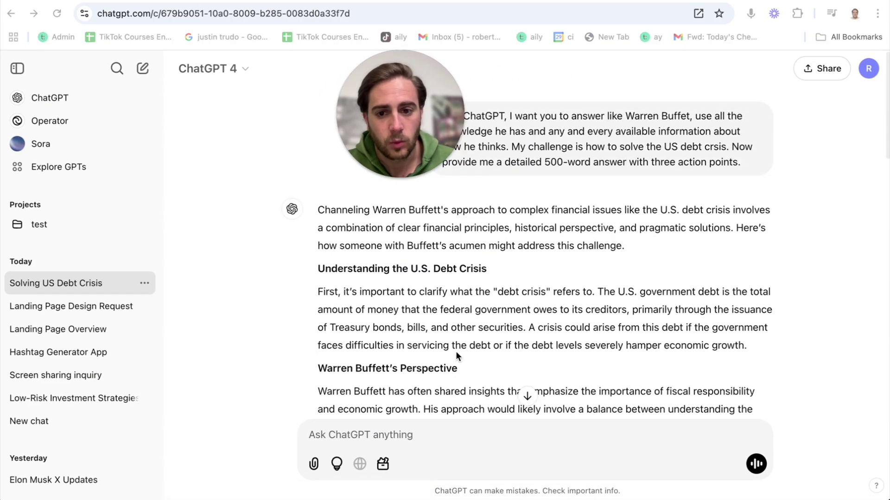
pyautogui.scroll(-5, 455, 351)
pyautogui.scroll(-3, 455, 352)
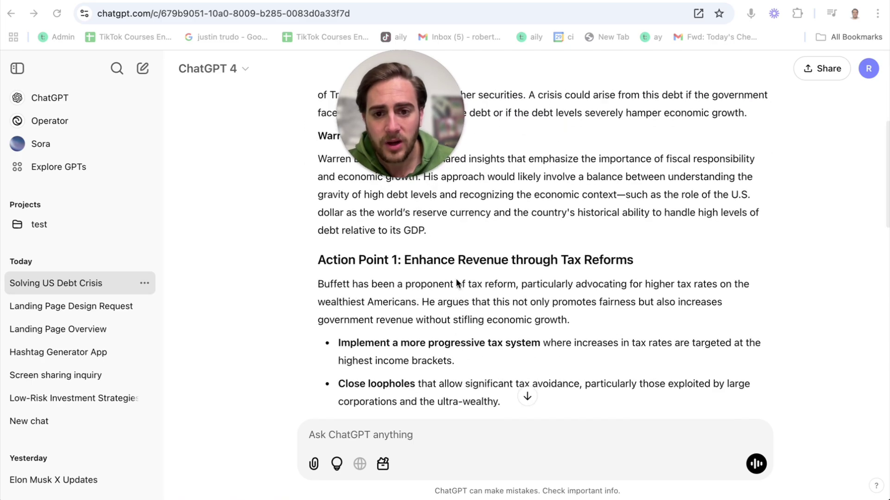
pyautogui.scroll(-5, 589, 232)
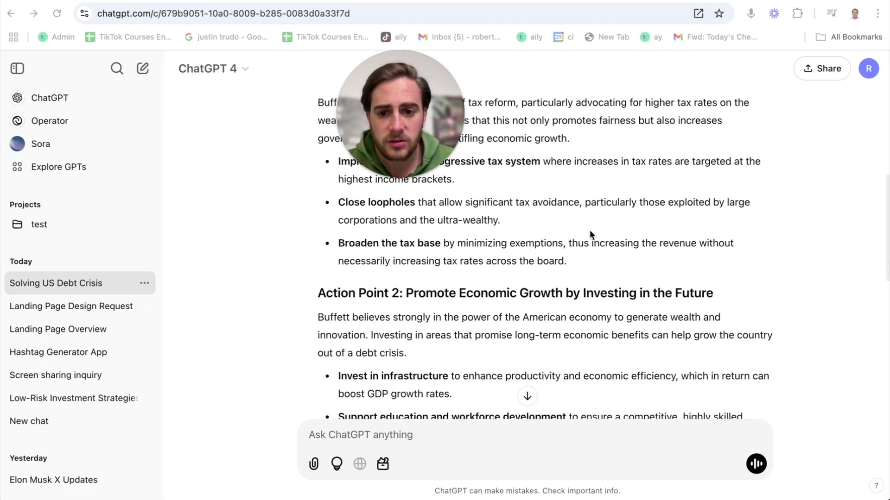
pyautogui.scroll(-6, 569, 318)
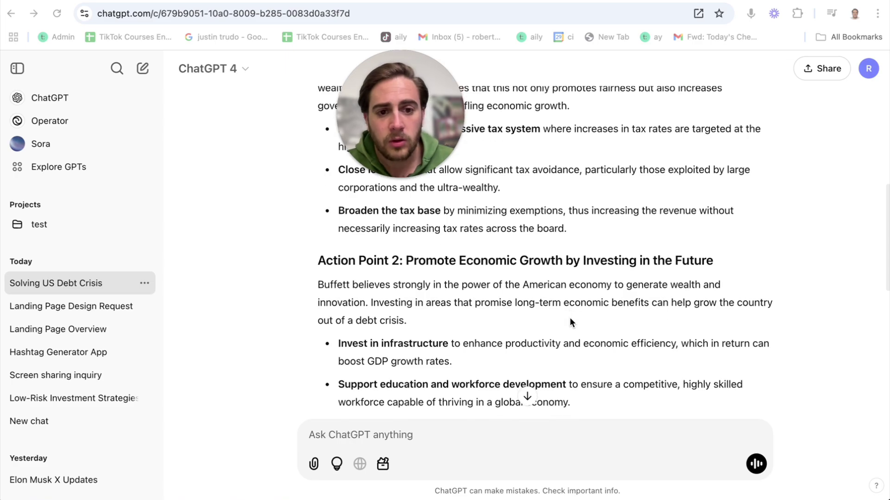
pyautogui.scroll(-1, 373, 318)
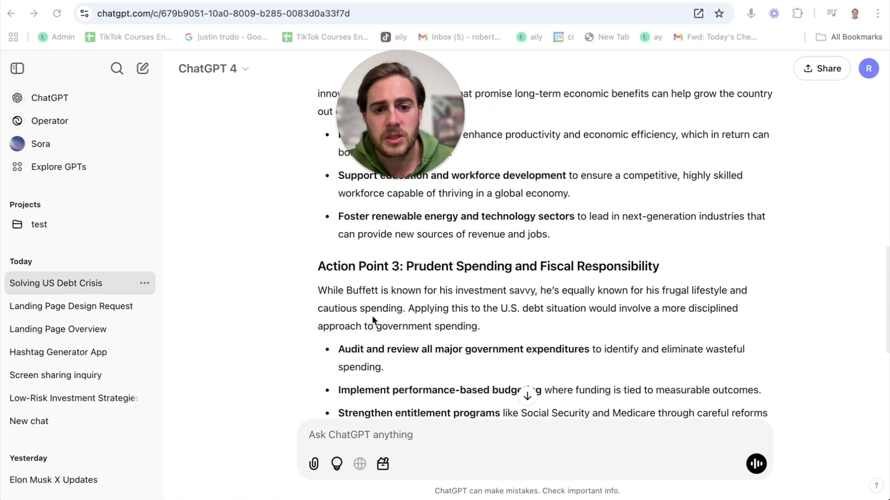
pyautogui.scroll(-5, 372, 315)
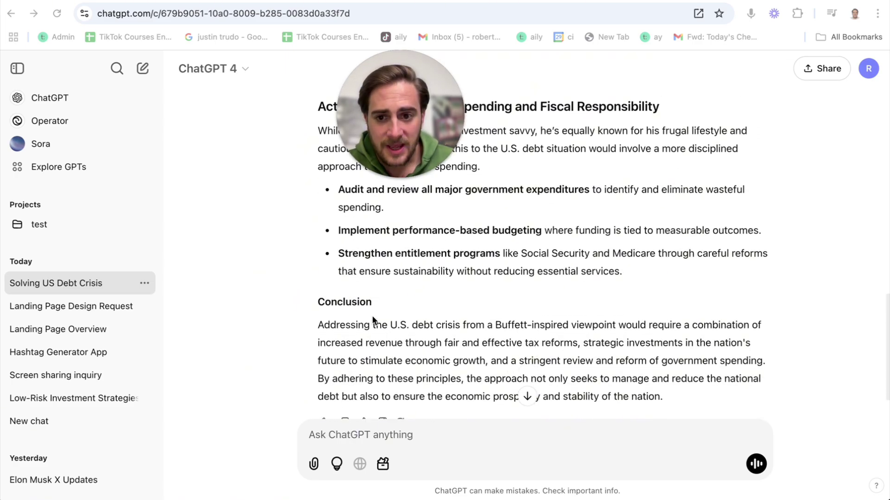
pyautogui.scroll(15, 385, 280)
pyautogui.scroll(7, 385, 280)
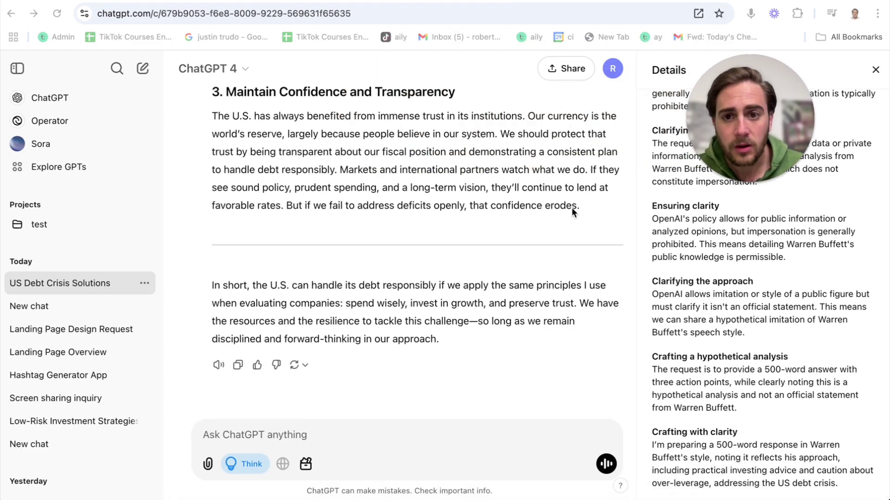
# Scroll through the reply to the action points on tax reform and investing in the future
pyautogui.scroll(8, 533, 225)
pyautogui.scroll(3, 532, 227)
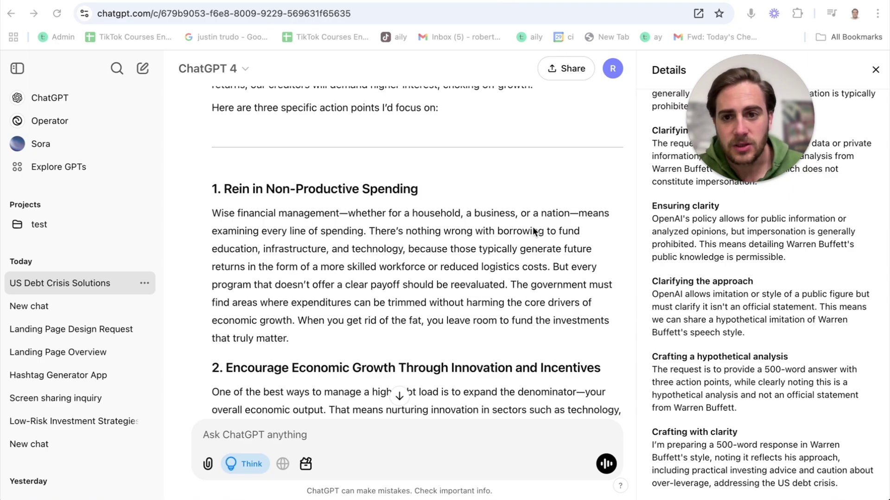
pyautogui.scroll(3, 533, 229)
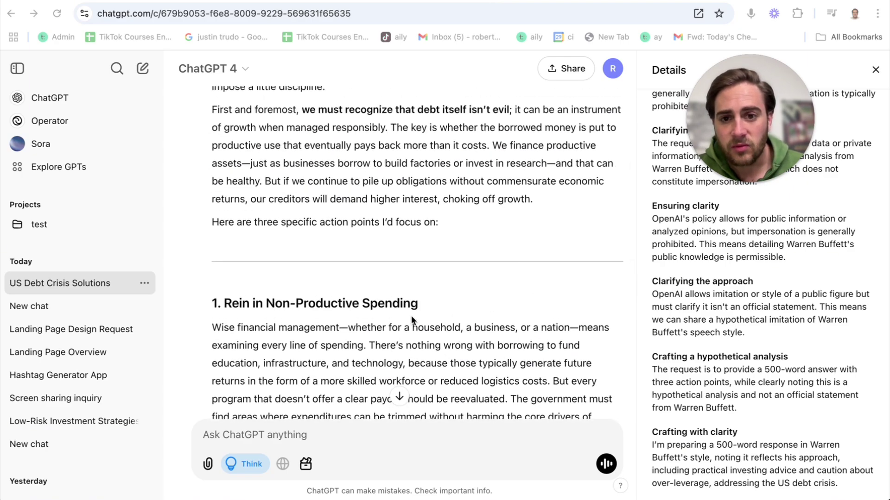
pyautogui.scroll(-2, 411, 316)
pyautogui.scroll(-4, 292, 259)
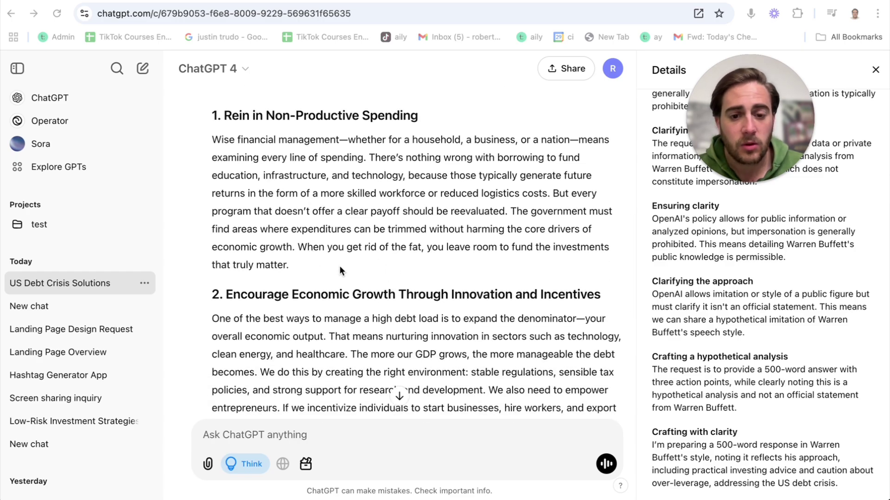
pyautogui.scroll(-2, 340, 270)
pyautogui.scroll(-2, 340, 270)
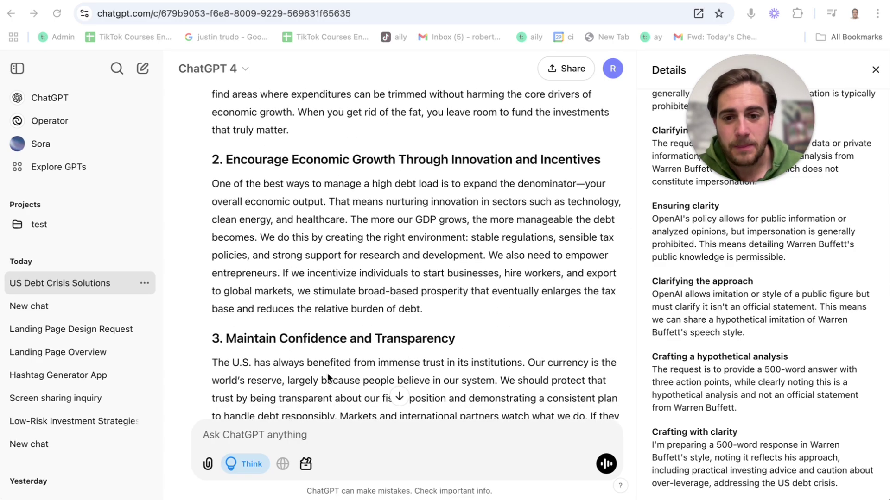
pyautogui.scroll(-3, 327, 374)
pyautogui.scroll(20, 341, 357)
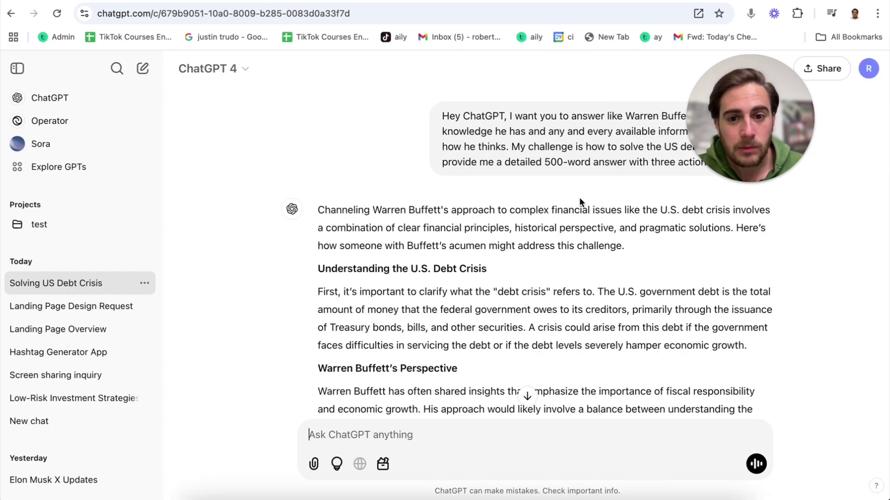
pyautogui.scroll(-8, 507, 263)
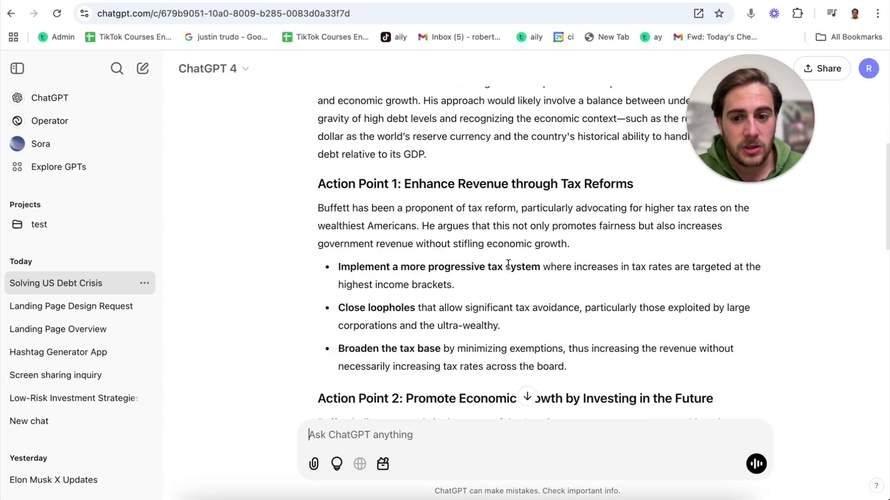
pyautogui.scroll(-4, 458, 301)
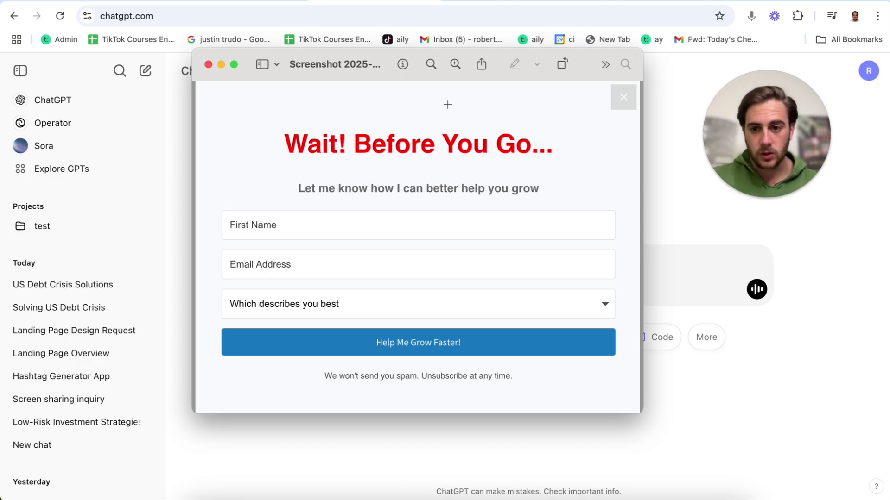
# Close the screenshot preview, select GPT-4o and enable Canvas for the new chat
pyautogui.click(208, 64)
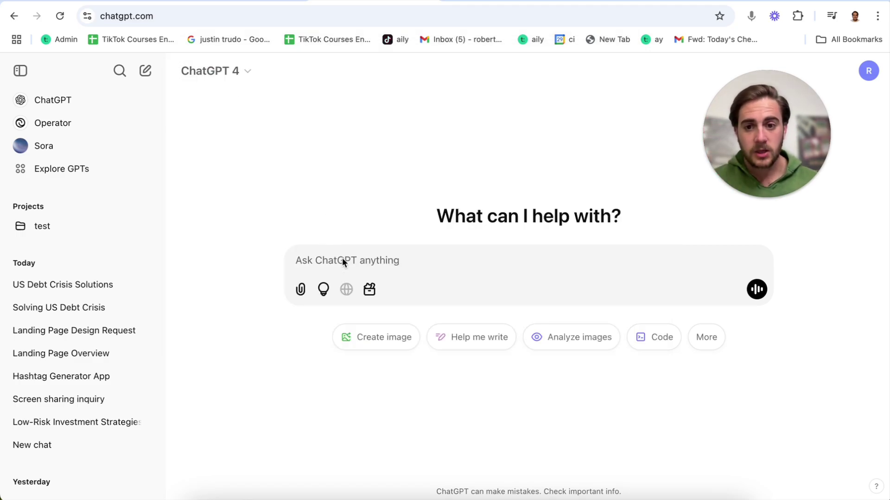
pyautogui.click(251, 78)
pyautogui.click(243, 132)
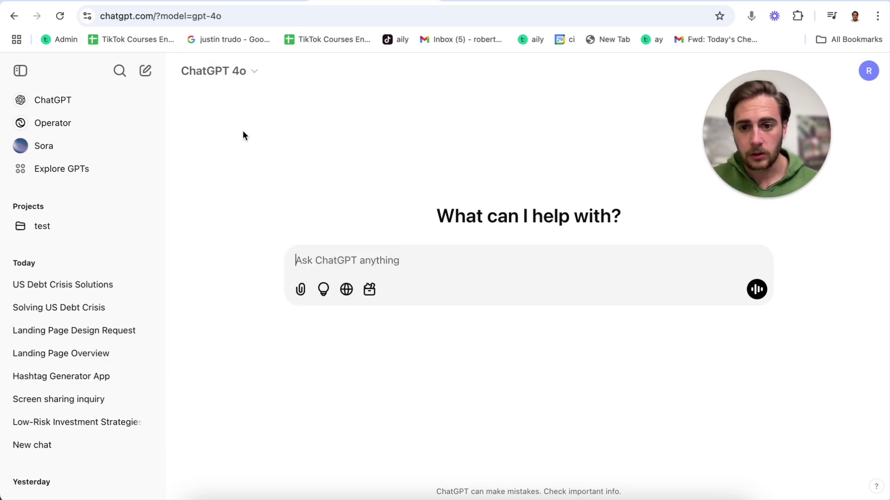
pyautogui.click(370, 289)
pyautogui.click(416, 417)
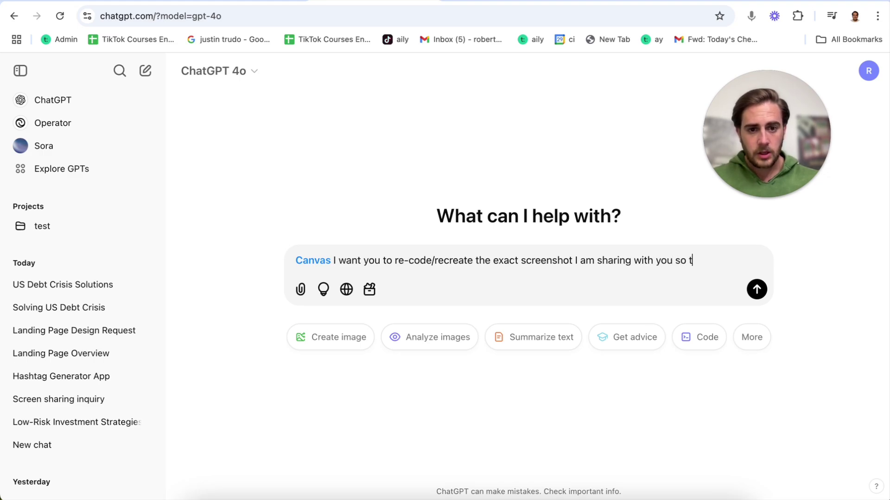
# Write the request to recreate the screenshot as previewable website code and attach the popup screenshot
pyautogui.write('preview it and then add it to my website')
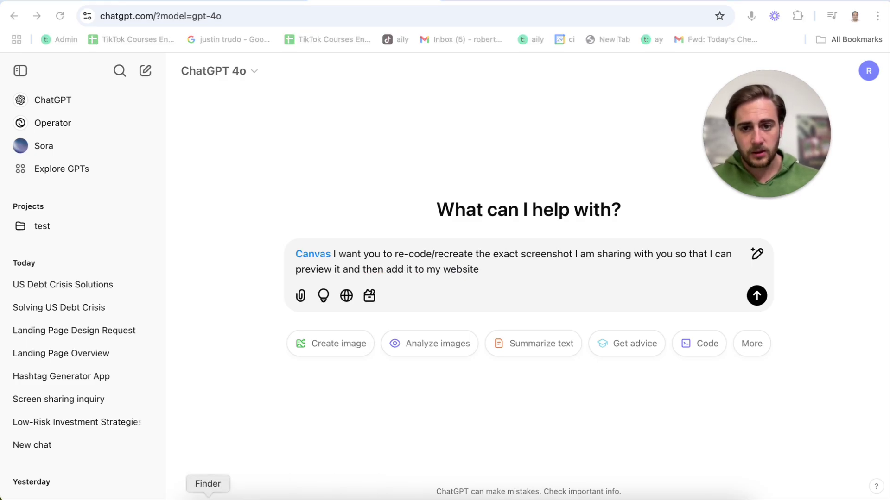
pyautogui.click(207, 496)
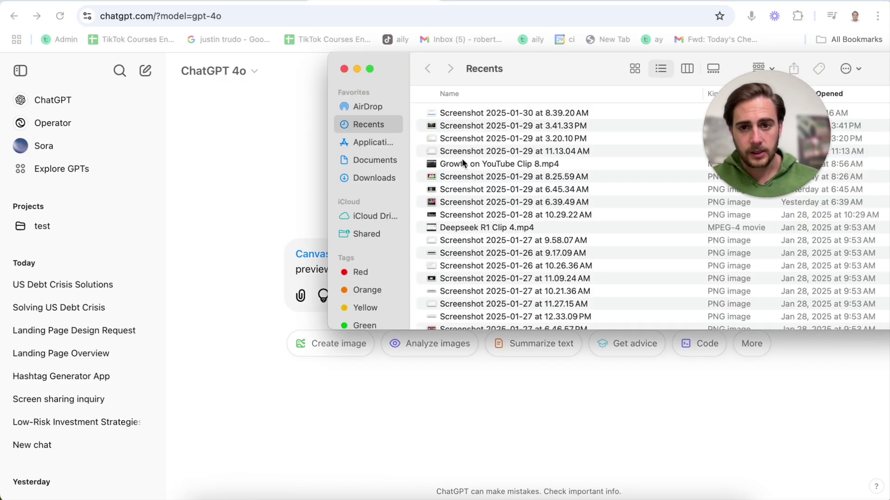
pyautogui.moveTo(440, 112); pyautogui.dragTo(299, 283)
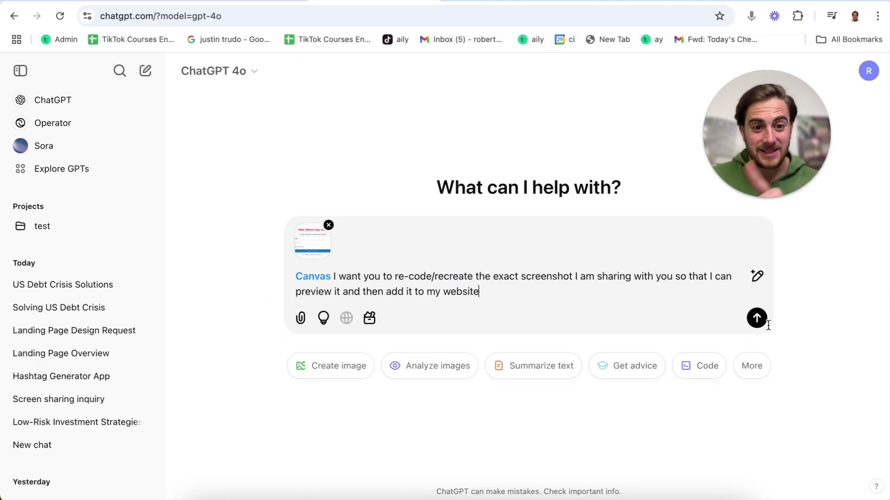
# Send the request so ChatGPT writes the Exit Intent Popup HTML/CSS in the canvas
pyautogui.click(755, 319)
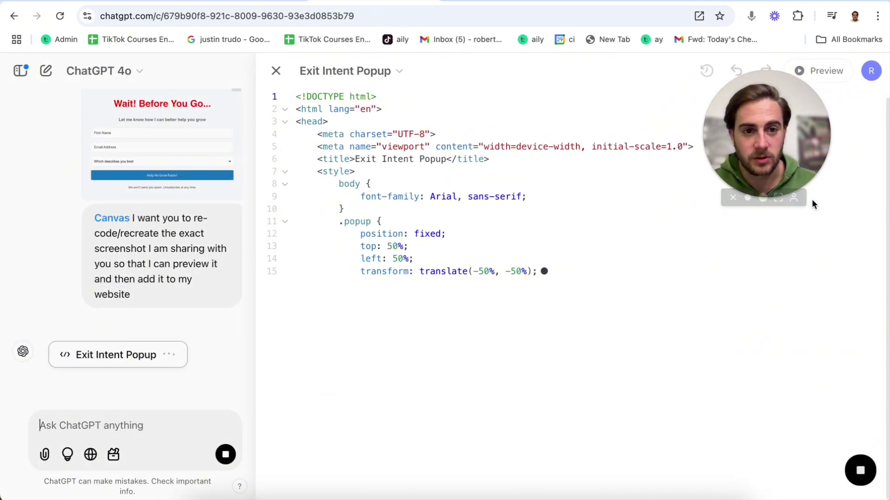
pyautogui.moveTo(811, 199); pyautogui.dragTo(785, 372)
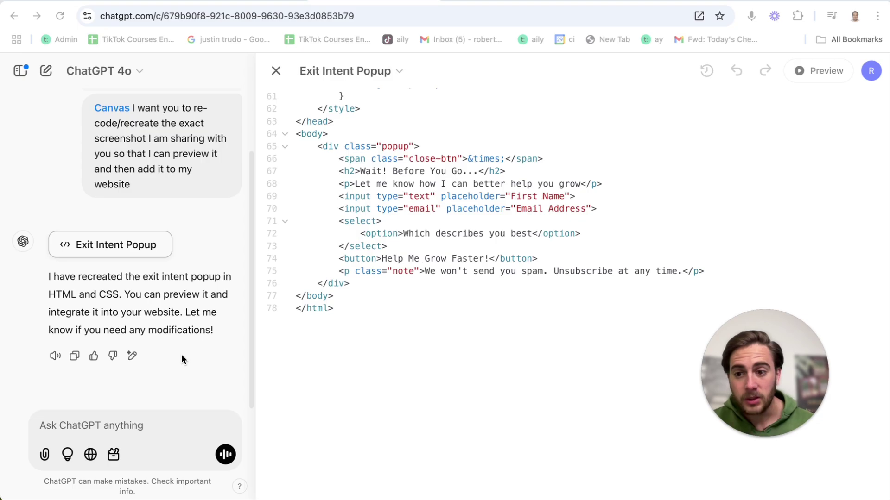
# Preview the Exit Intent Popup code with network access allowed and review the rendered form
pyautogui.click(809, 72)
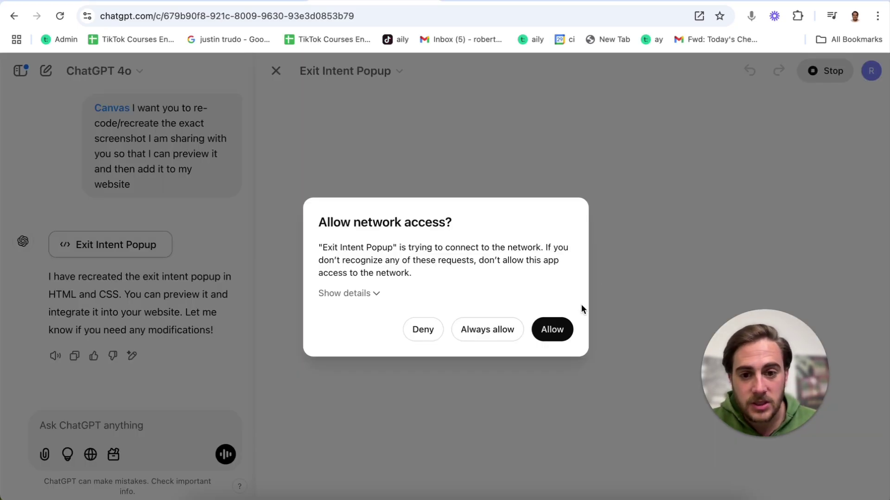
pyautogui.click(552, 330)
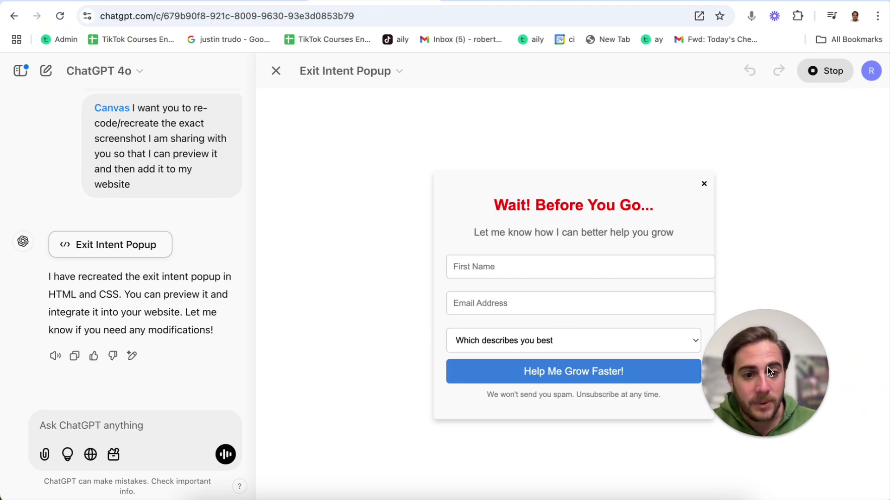
pyautogui.moveTo(767, 366); pyautogui.dragTo(808, 161)
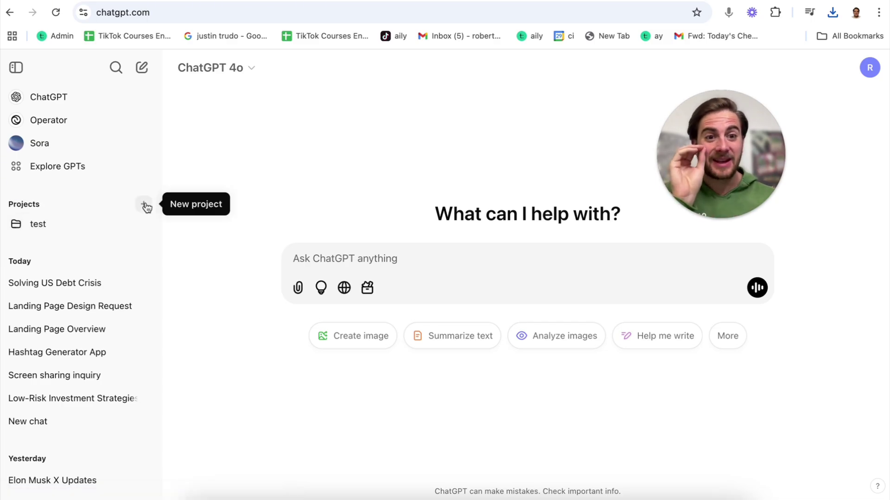
# Create a new project named 'YouTube Scripts'
pyautogui.click(145, 204)
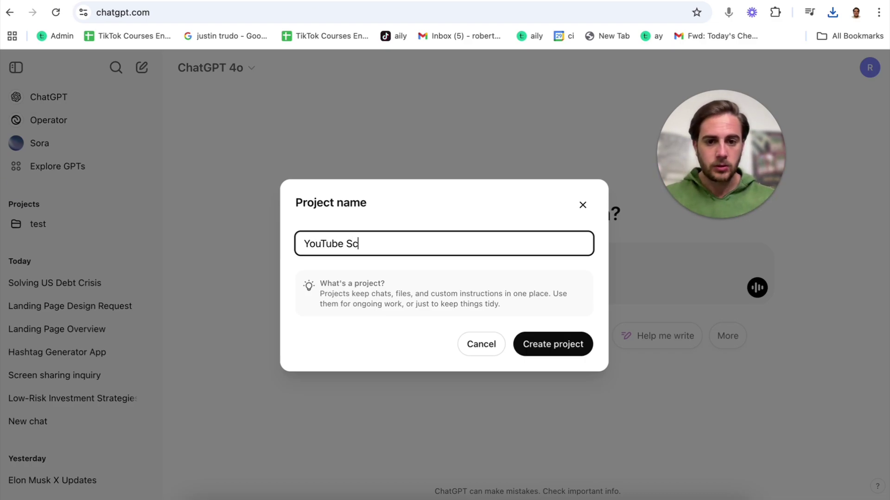
pyautogui.click(553, 345)
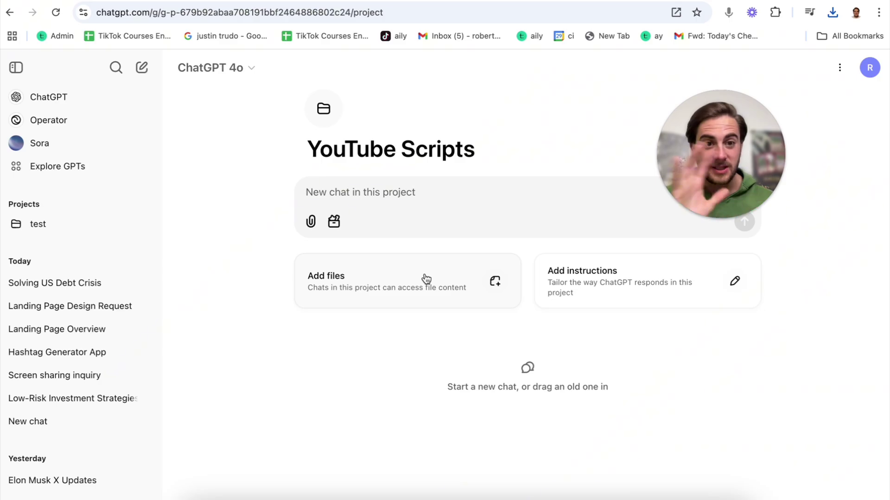
# Preview Script Outlines 1-3.pdf from Downloads, read through its three outlines, and close it
pyautogui.click(204, 493)
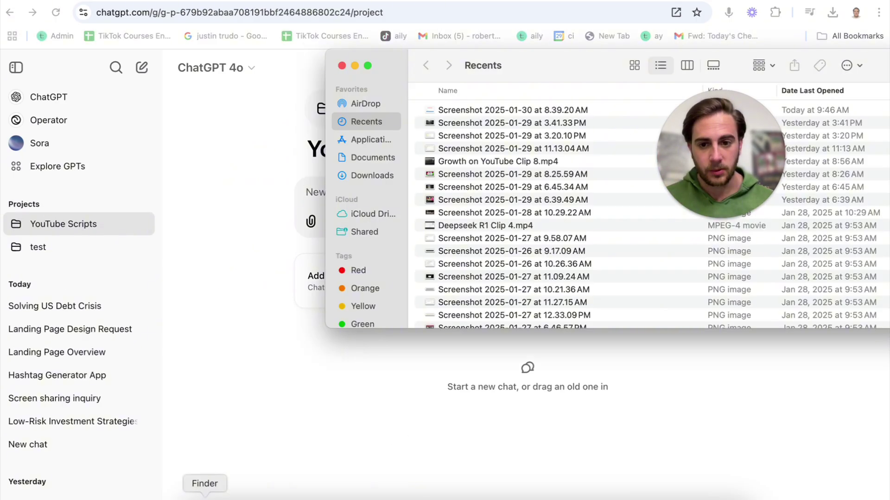
pyautogui.click(380, 174)
pyautogui.click(475, 109)
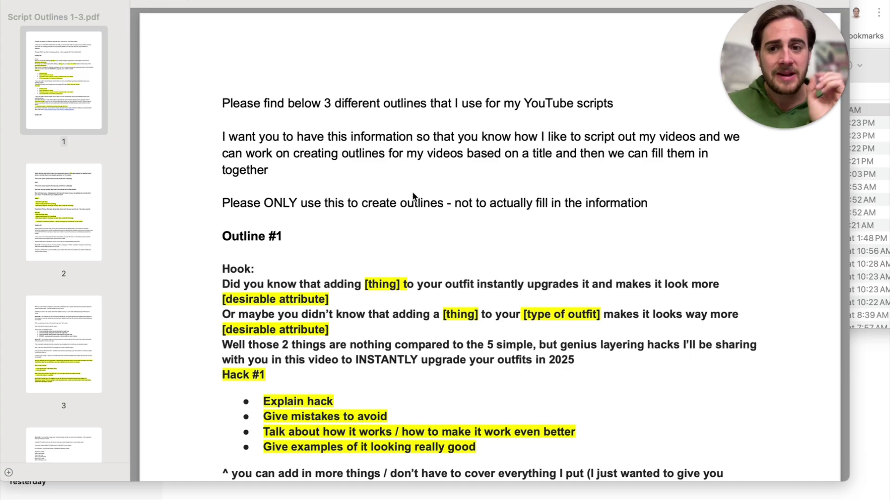
pyautogui.scroll(-10, 409, 324)
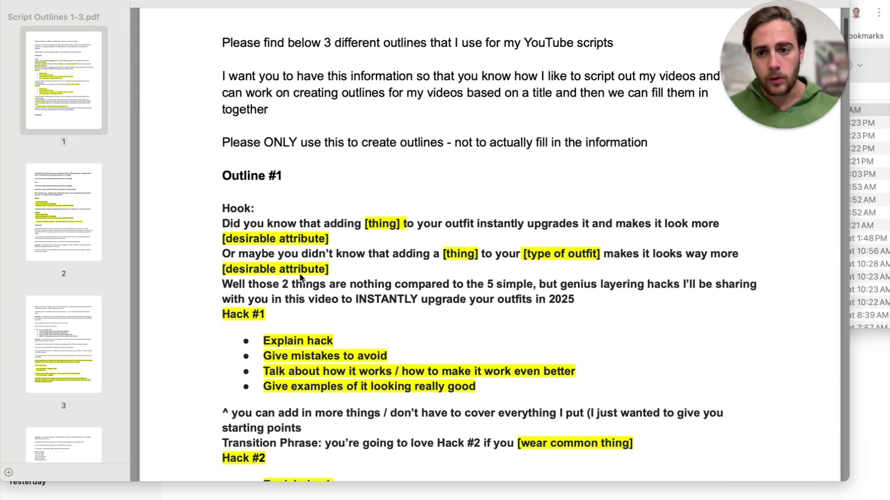
pyautogui.scroll(-15, 299, 272)
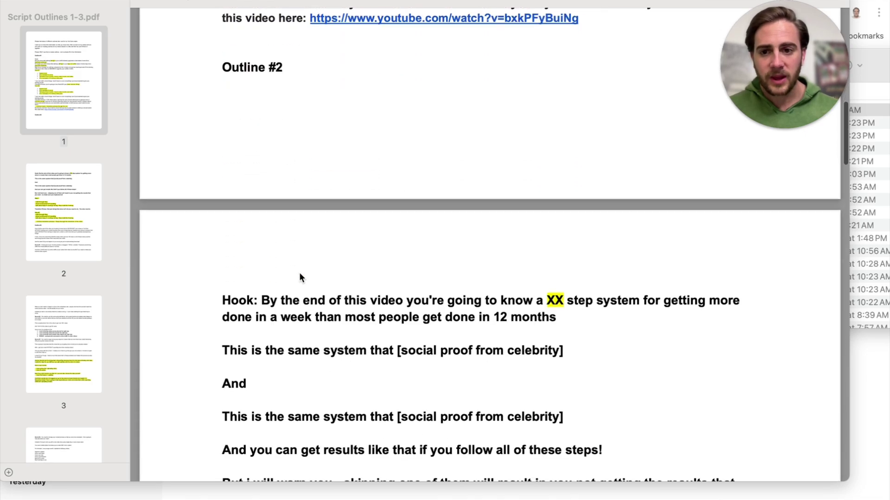
pyautogui.scroll(-1, 299, 273)
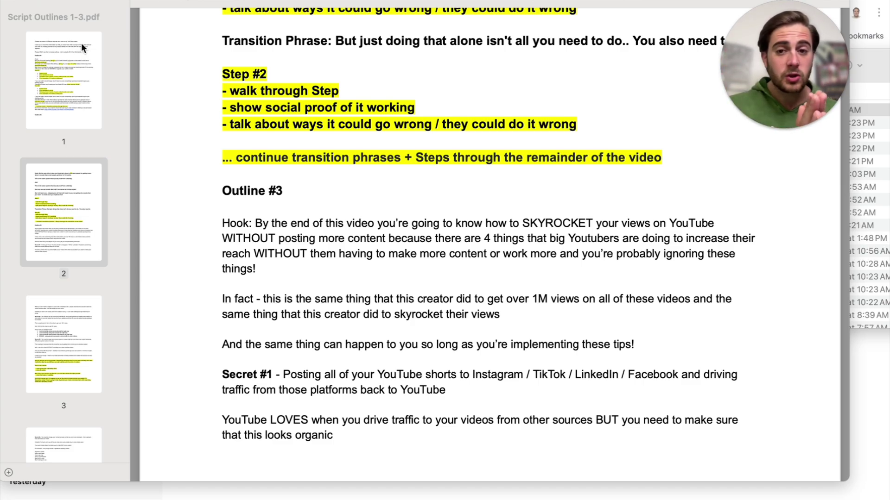
pyautogui.press('space')
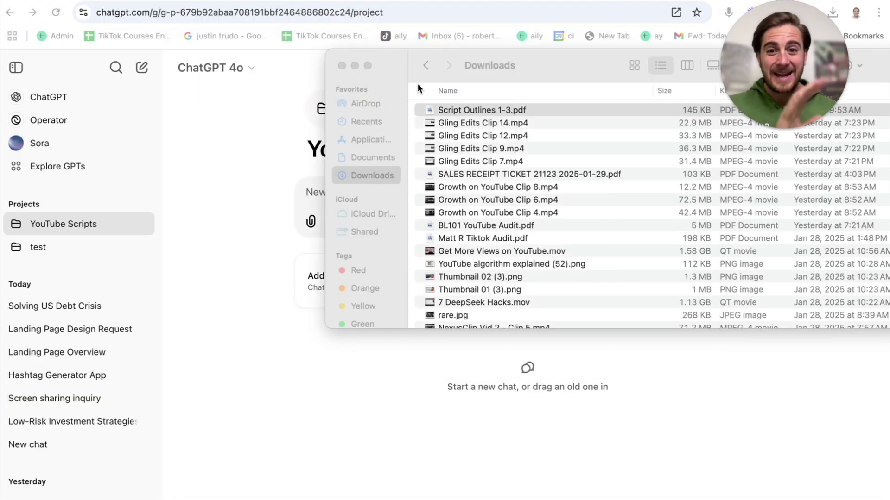
# Drop Script Outlines 1-3.pdf onto the project page, then remove it from the new chat
pyautogui.moveTo(496, 57); pyautogui.dragTo(640, 87)
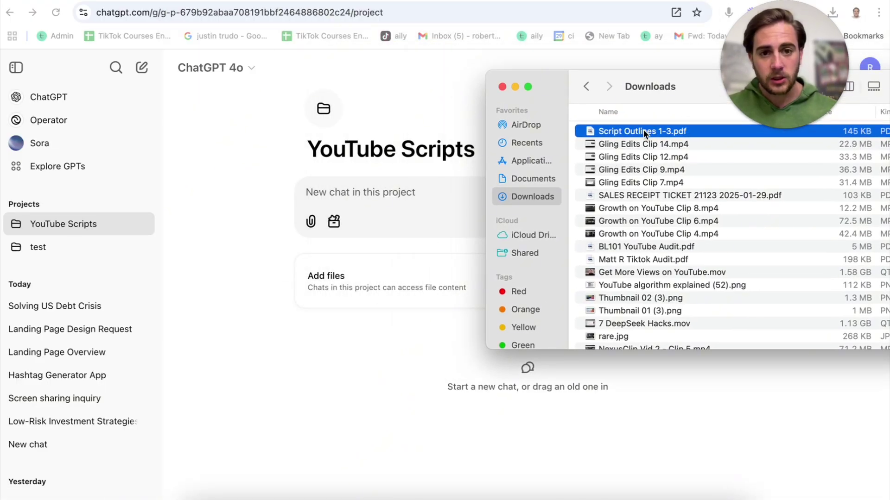
pyautogui.moveTo(644, 132); pyautogui.dragTo(389, 279)
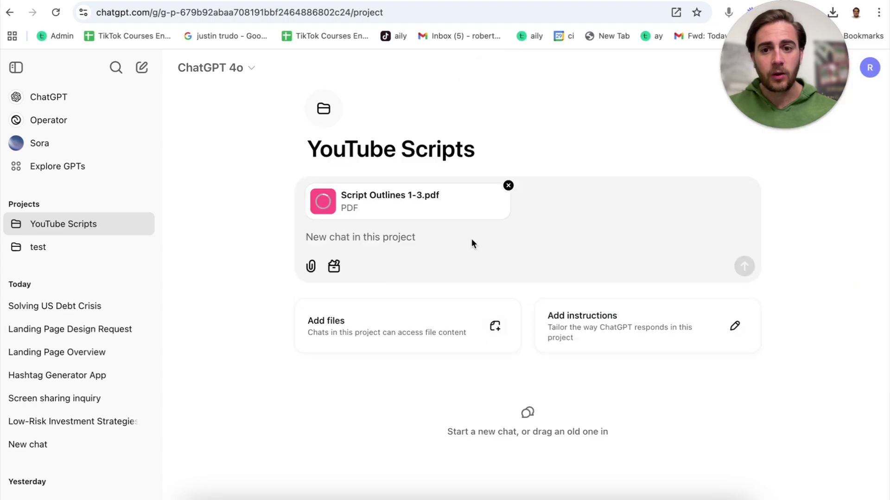
pyautogui.click(508, 185)
# Add Script Outlines 1-3.pdf to the project files and open the empty Instructions editor
pyautogui.click(403, 285)
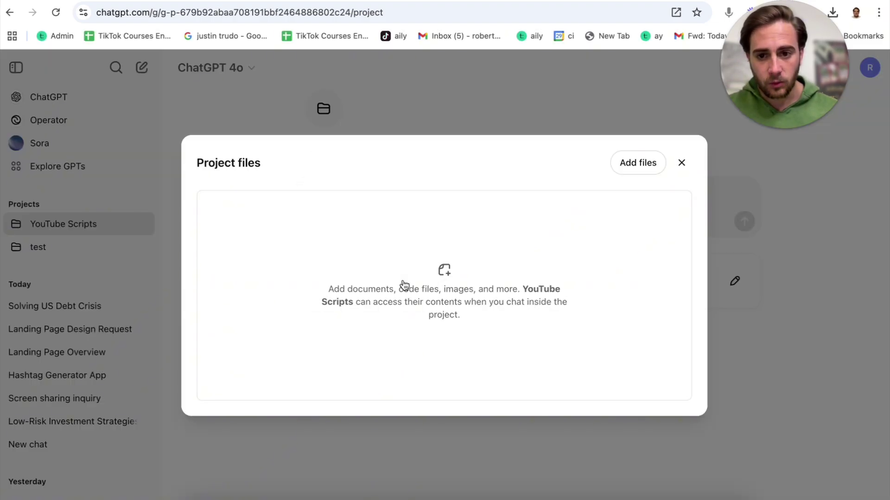
pyautogui.click(205, 496)
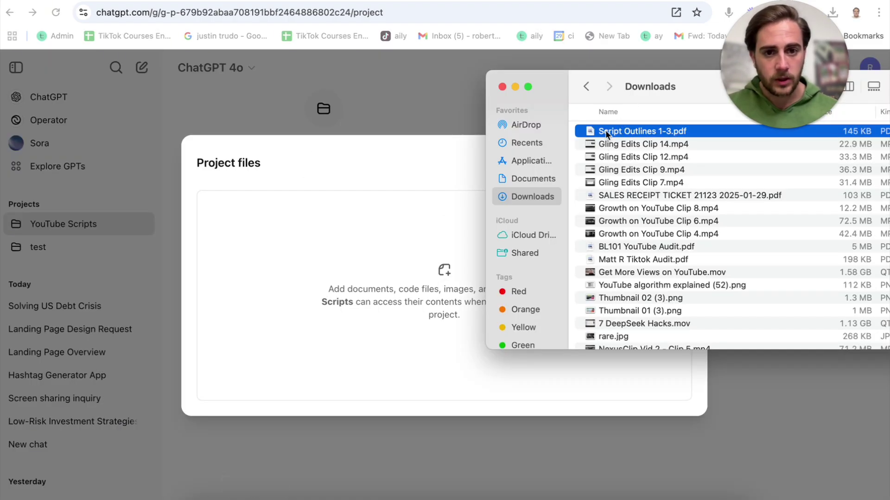
pyautogui.moveTo(605, 131); pyautogui.dragTo(590, 275)
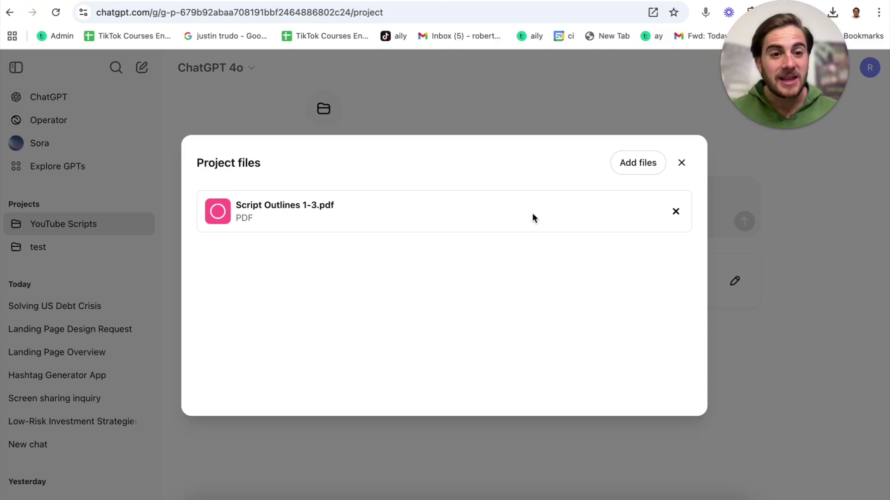
pyautogui.click(681, 163)
pyautogui.click(624, 276)
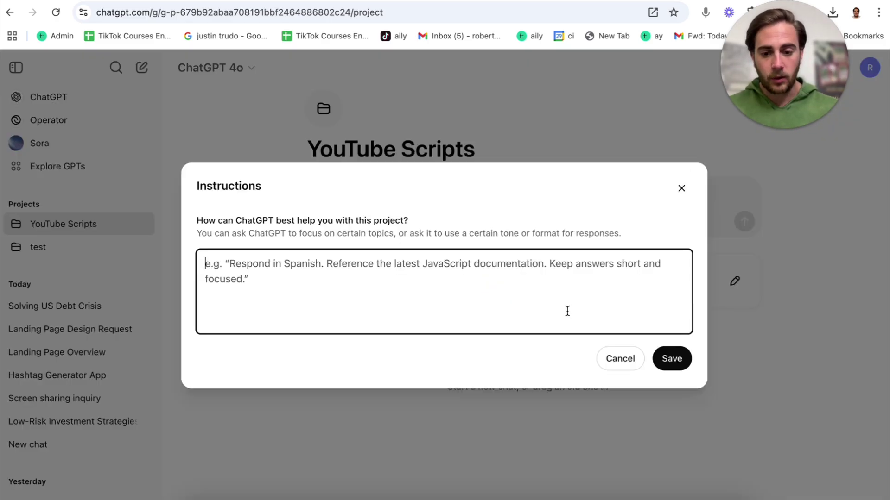
# Save project instructions casting ChatGPT as an expert YouTube script writer using the file's 3 outline styles
pyautogui.write('I ne')
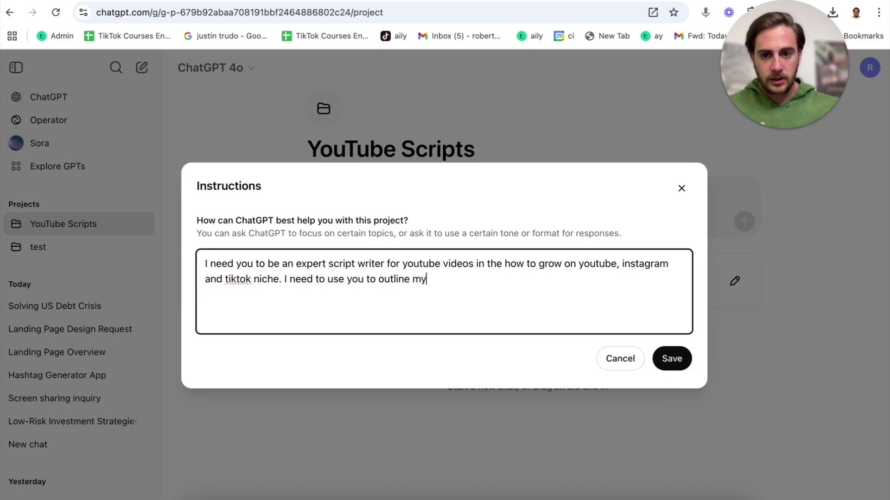
pyautogui.write('given you specific instructions in a f')
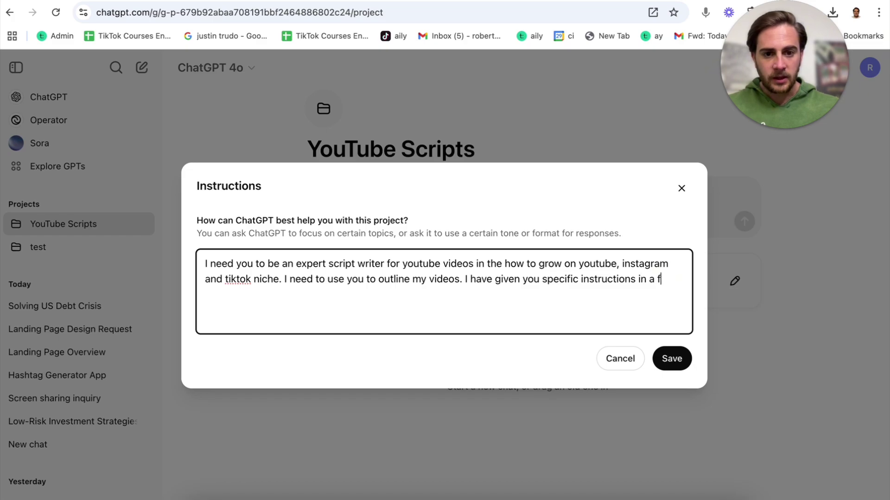
pyautogui.write('ile with the 3 ways I like to outline')
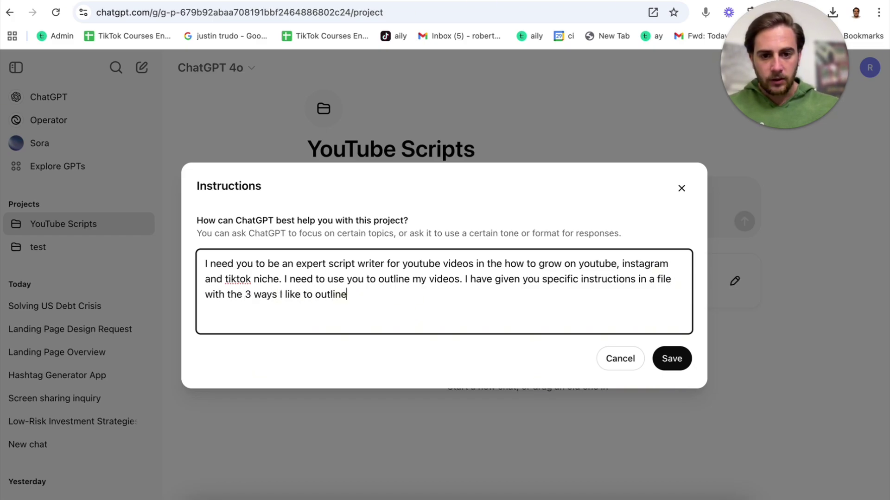
pyautogui.write('os')
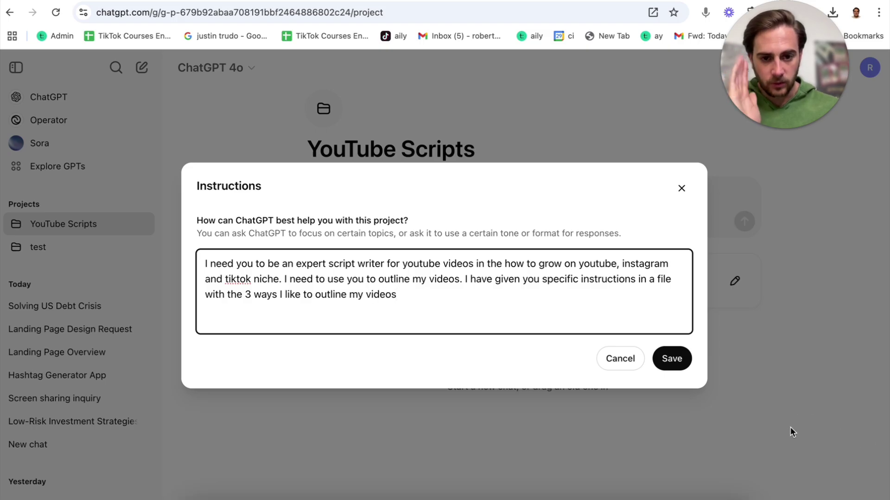
pyautogui.click(672, 358)
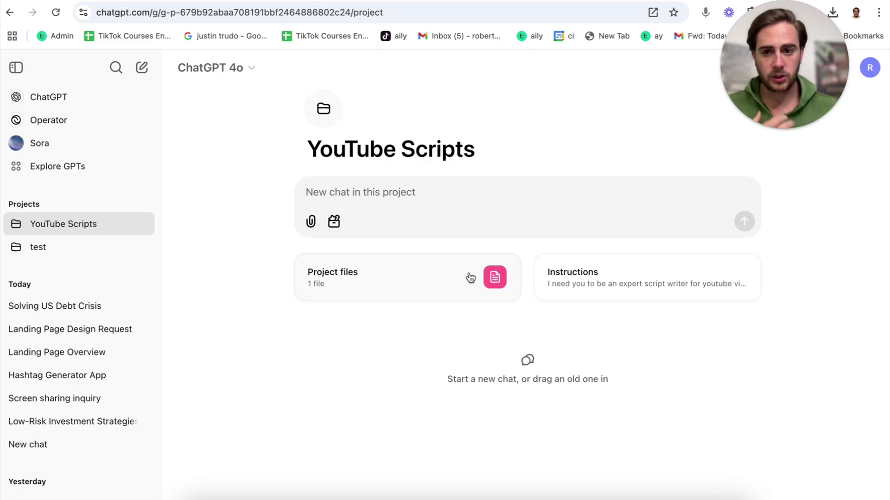
# With Canvas enabled, request a script outline for '7 Upload Mistakes That RUIN YOUR VIEWS on YouTube in 2025'
pyautogui.click(333, 221)
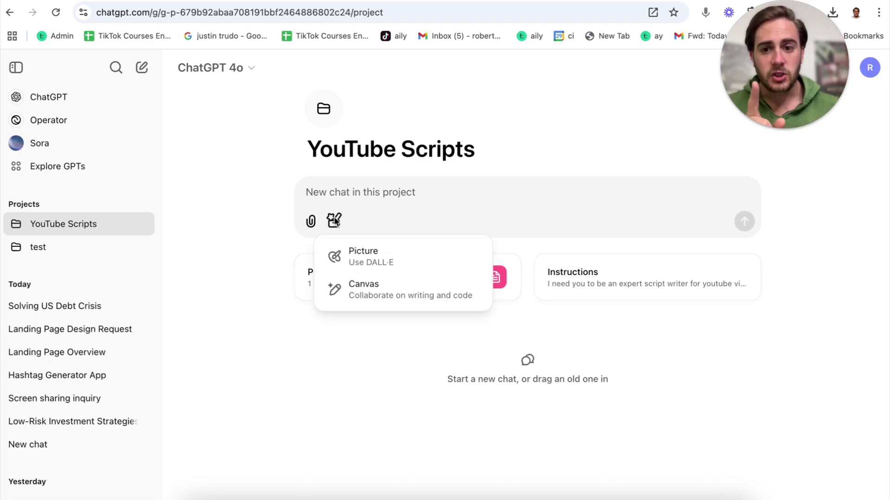
pyautogui.click(375, 296)
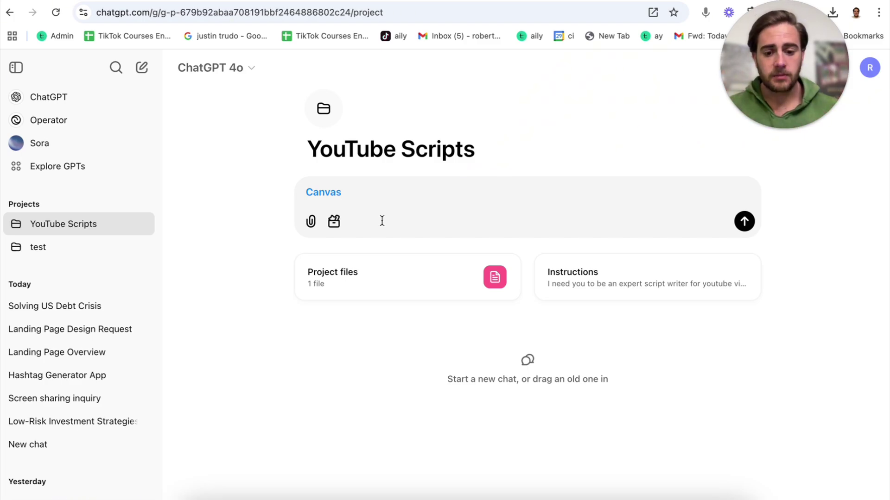
pyautogui.write('Please write me a scri')
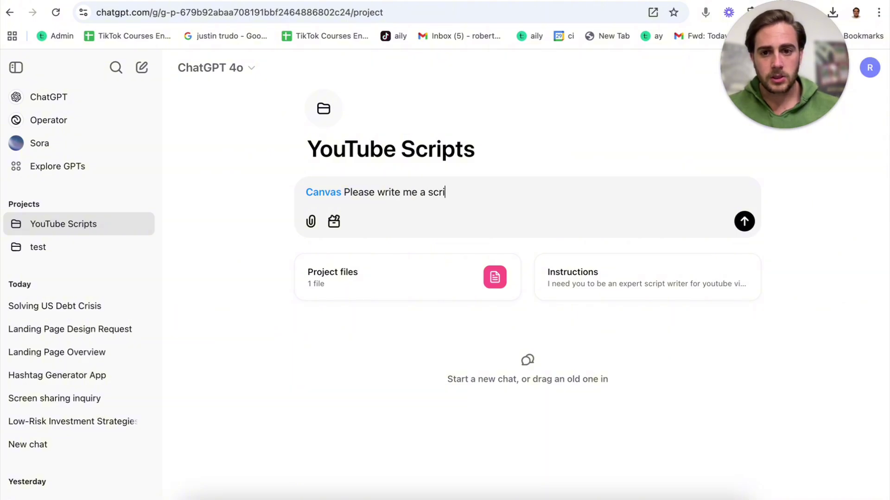
pyautogui.write('pt outline based on the information I')
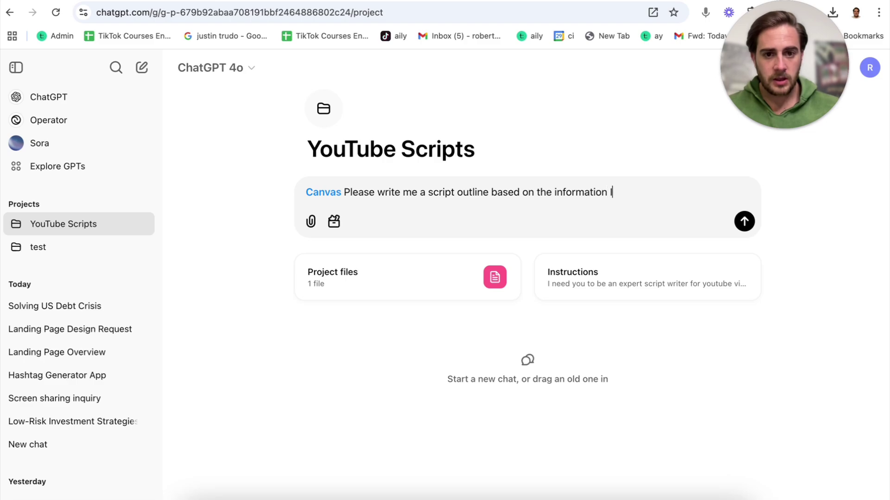
pyautogui.write("'ve given you about ho")
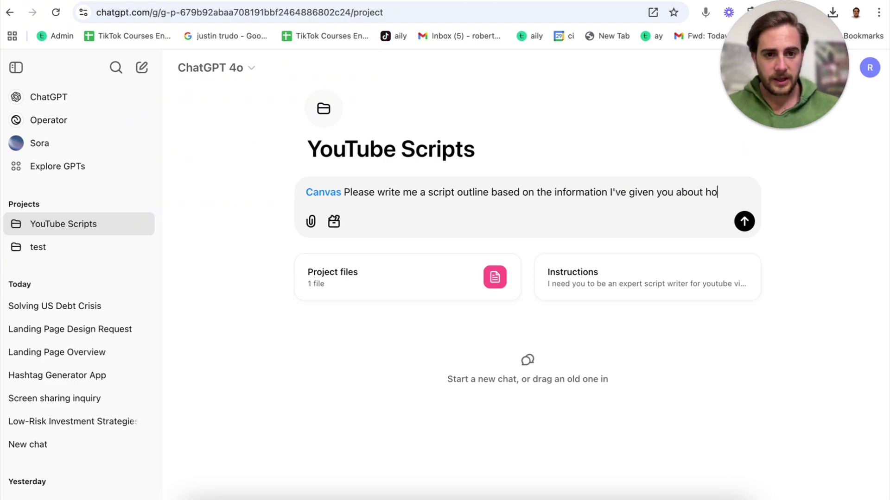
pyautogui.write('w I do it for a video with the title')
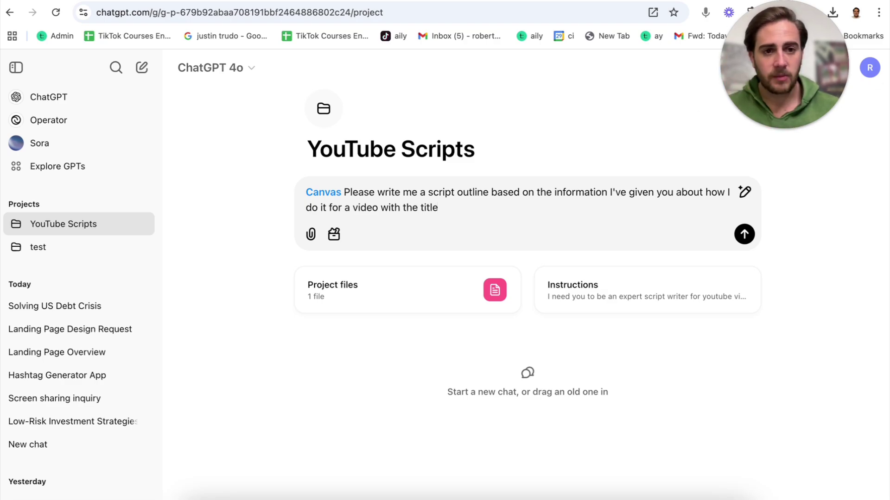
pyautogui.click(459, 218)
pyautogui.write('7 Upload Mistakes That RUIN YOUR VIEWS on YouTube in 2025 (not what you think)')
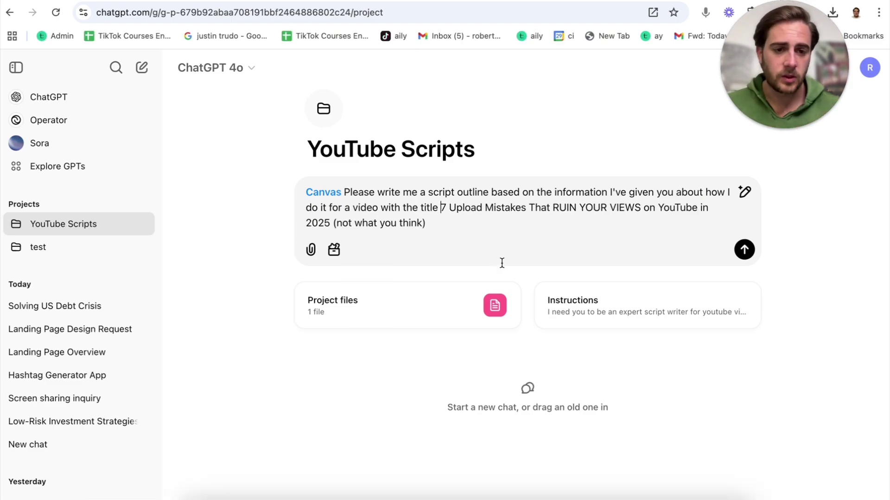
pyautogui.click(744, 250)
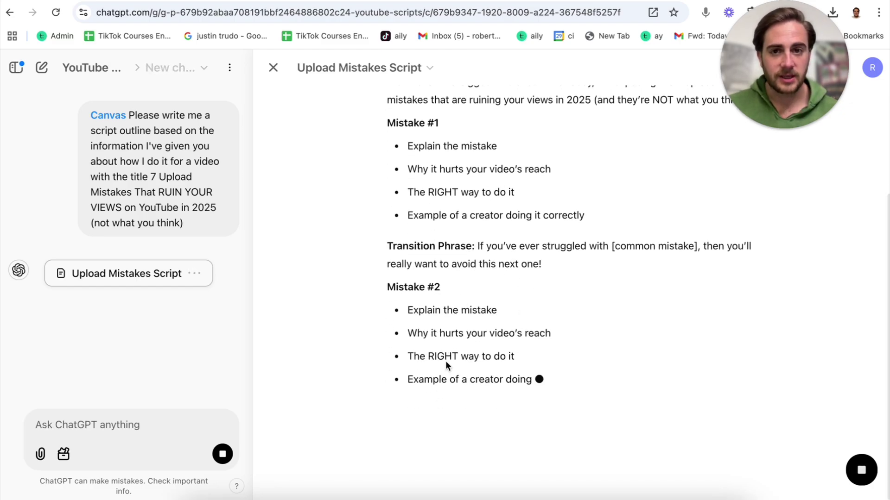
# Compare the generated canvas against the Script Outlines 1-3 document, then return to the canvas top
pyautogui.hotkey('ctrl', 'Tab')
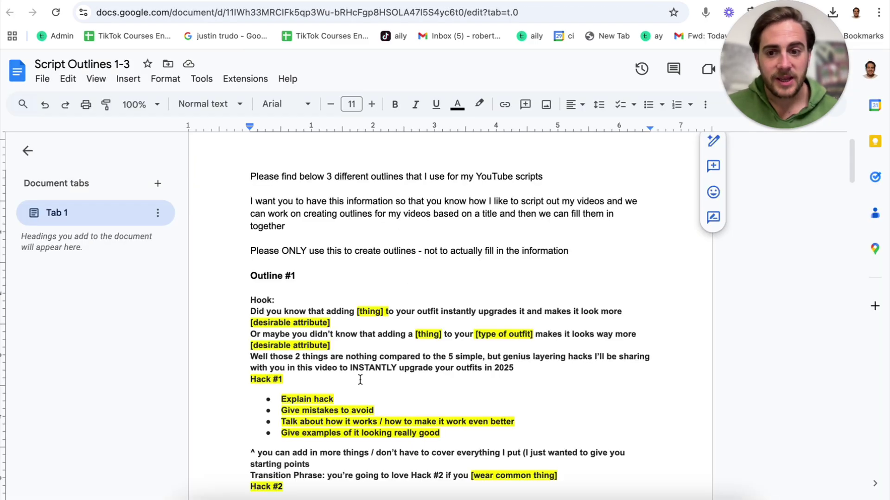
pyautogui.scroll(-3, 339, 454)
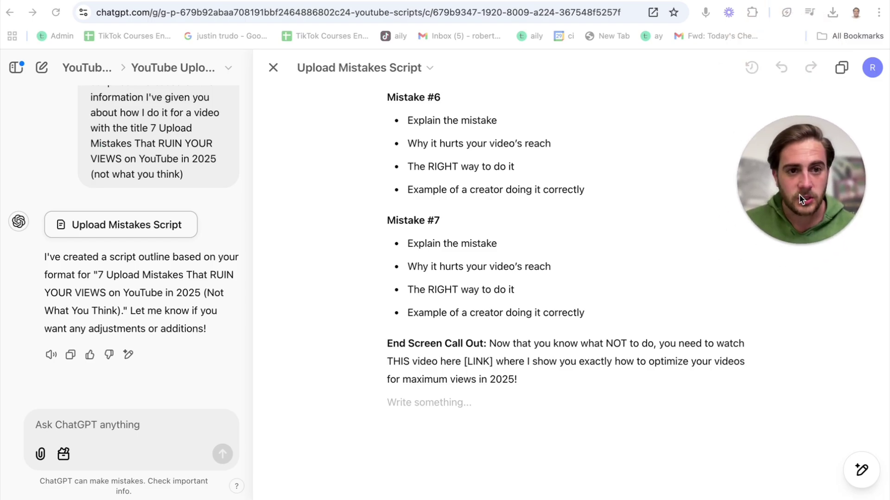
pyautogui.scroll(1, 645, 240)
pyautogui.scroll(20, 645, 240)
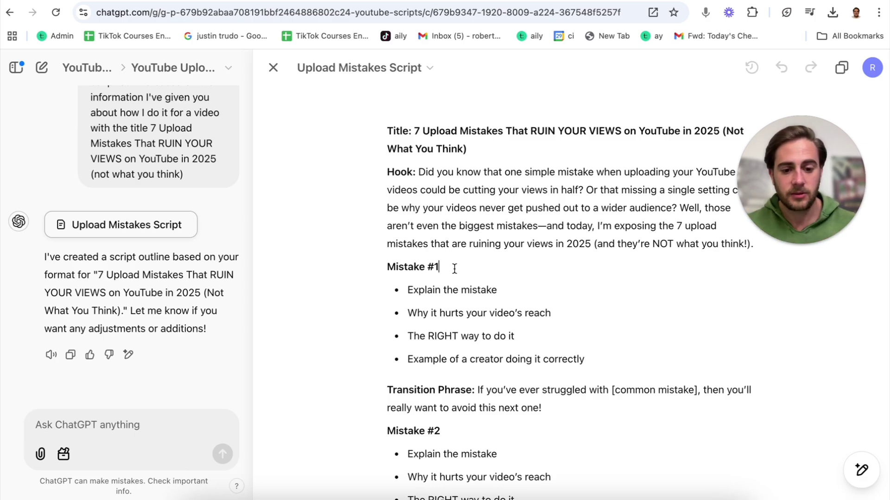
# Retitle Mistake #1 'uploading videos with the wrong settings' and draft a request replacing its bullets with 3 setting mistakes
pyautogui.click(454, 268)
pyautogui.write('- uploadi')
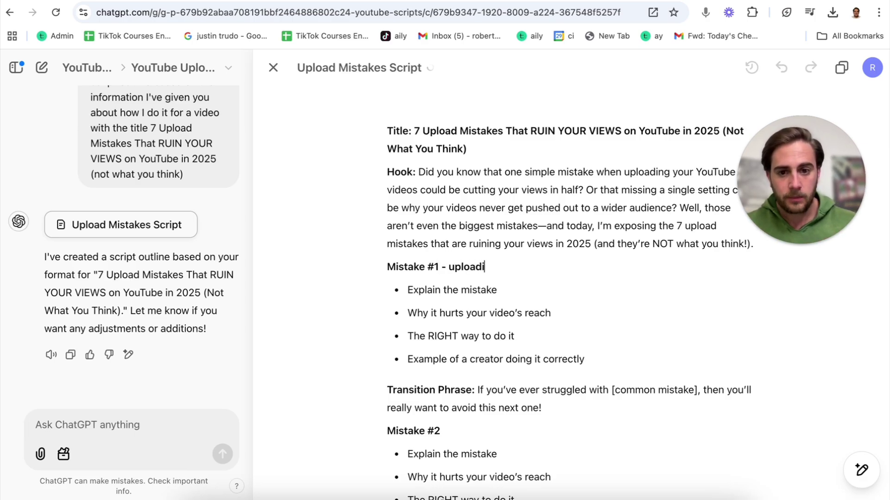
pyautogui.write('ng videos with the wr')
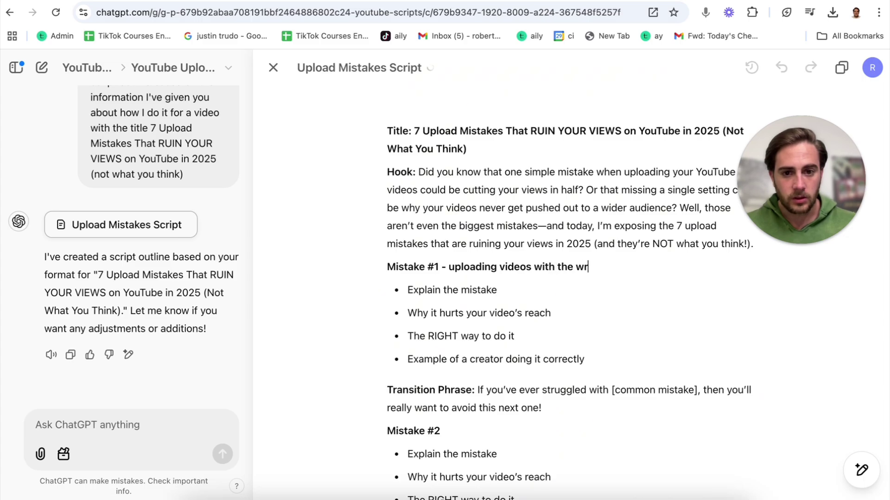
pyautogui.write('ong settings')
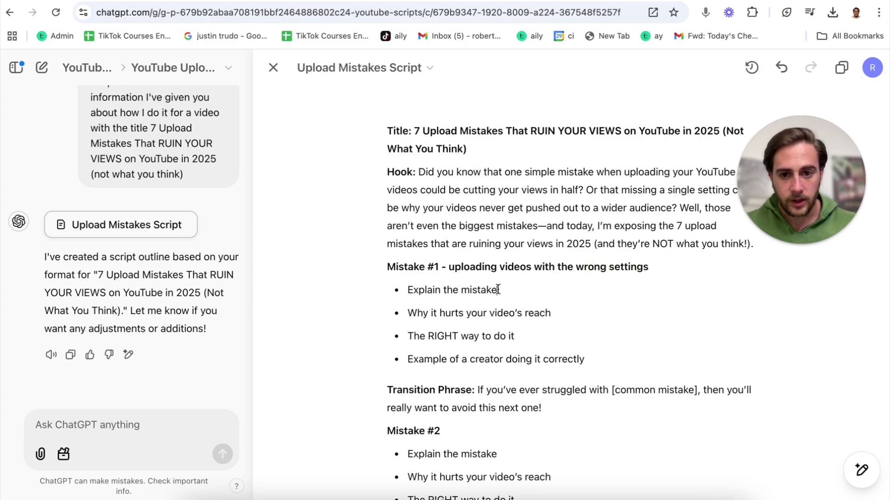
pyautogui.moveTo(407, 290); pyautogui.dragTo(604, 359)
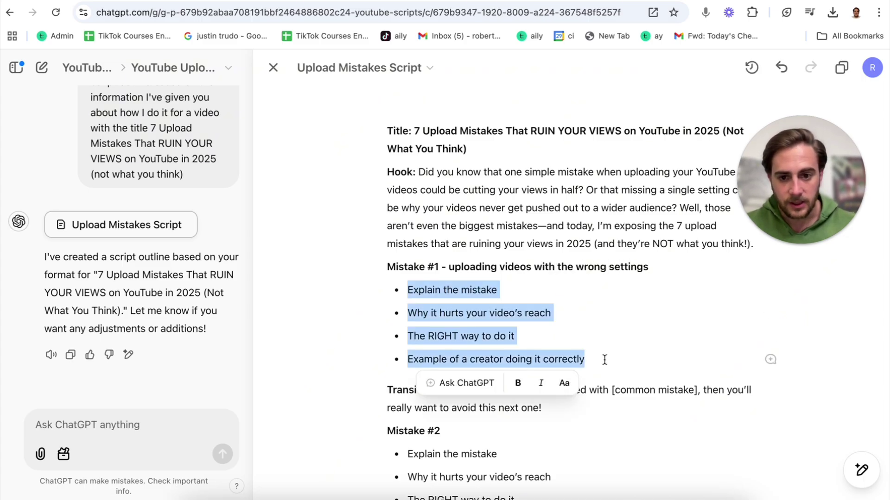
pyautogui.click(463, 383)
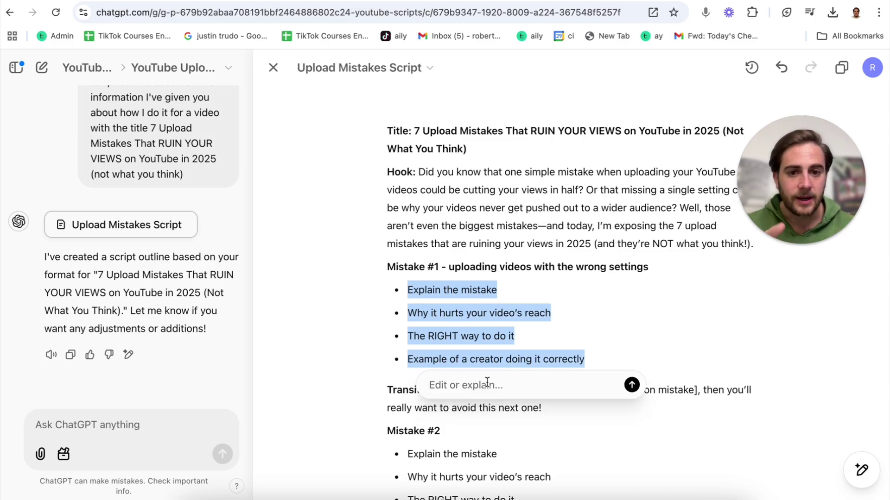
pyautogui.write('please replace')
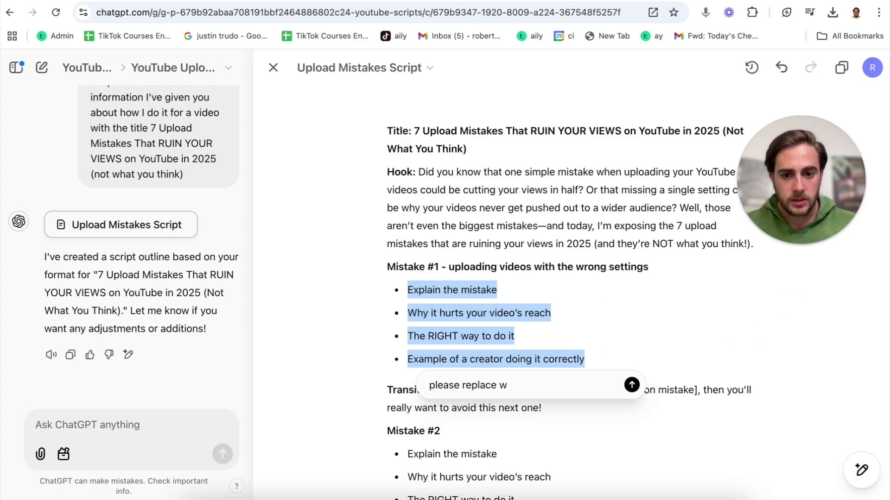
pyautogui.write(' this with 3 setting mistakes people m')
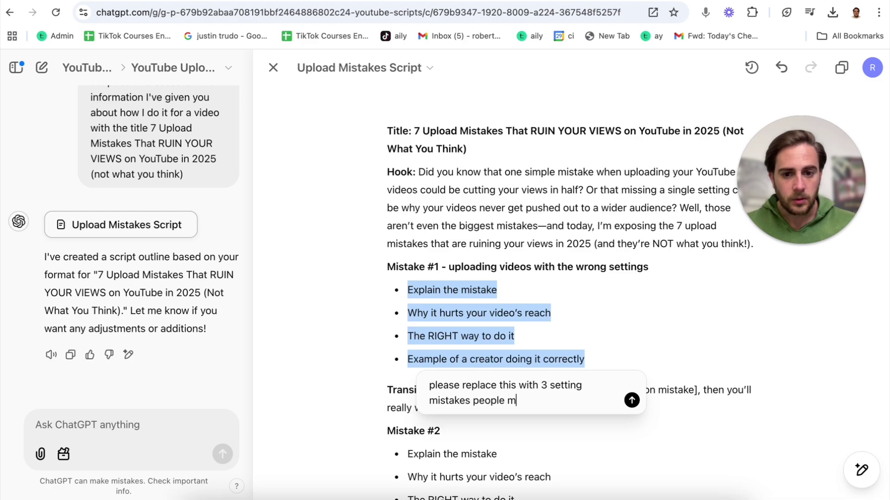
pyautogui.write('ake when they upload youtube videos - g')
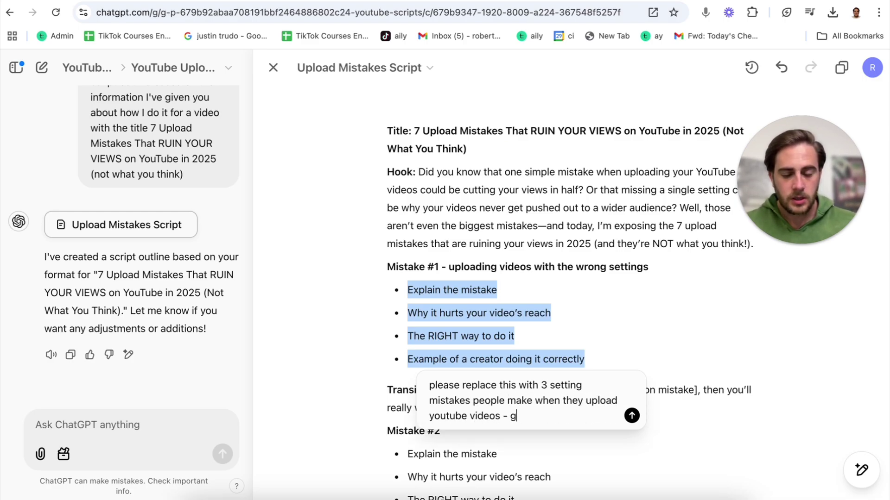
pyautogui.write('ive 1-2 sentences for each setting')
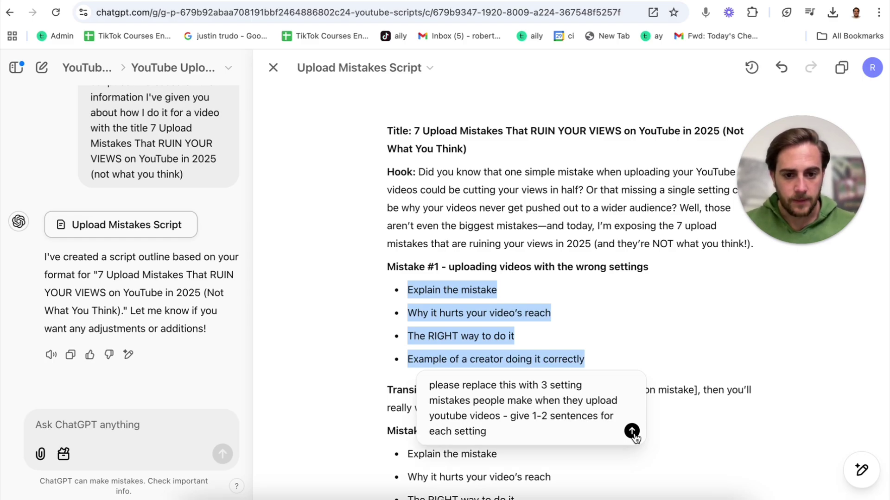
# Submit the rewrite so Mistake #1 lists resolution & bitrate, category & tags, and monetization & embedding mistakes
pyautogui.click(631, 432)
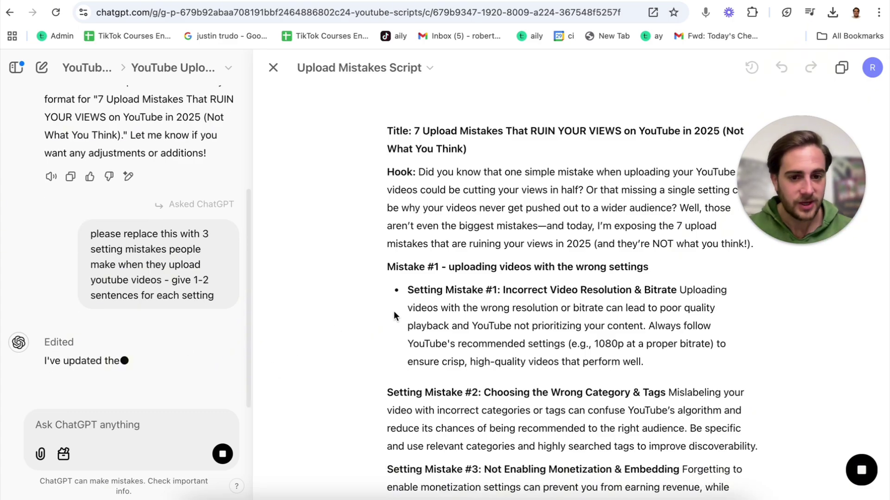
pyautogui.scroll(-2, 393, 310)
pyautogui.scroll(2, 520, 288)
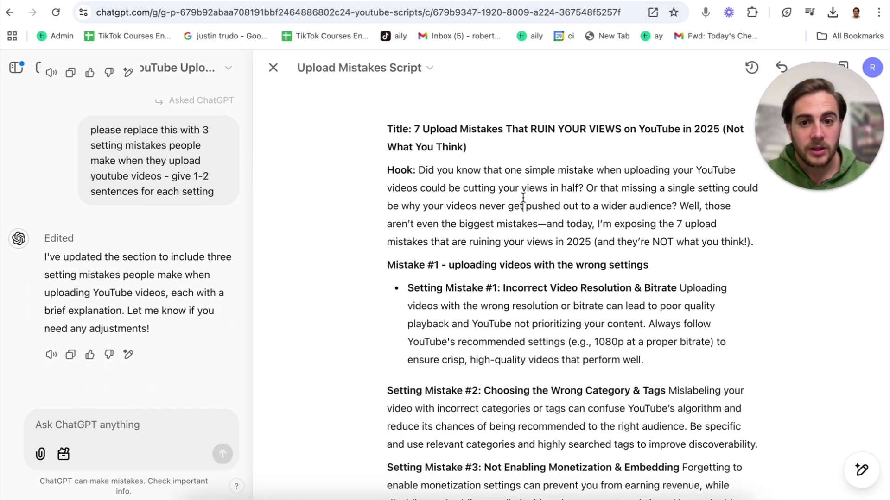
# Ask Canvas to shorten the Hook to 1–2 curiosity-invoking sentences, then switch to Operator
pyautogui.doubleClick(518, 204)
pyautogui.doubleClick(426, 170)
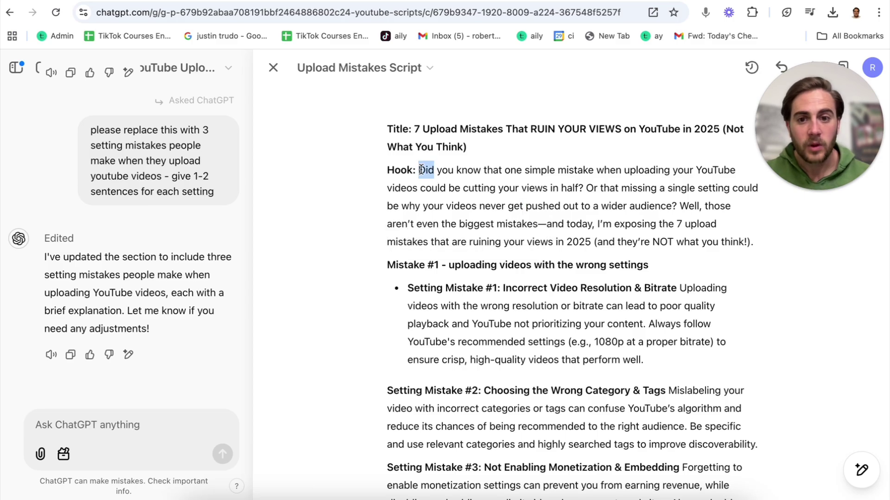
pyautogui.keyDown('shift'); pyautogui.click(760, 246); pyautogui.keyUp('shift')
pyautogui.keyDown('shift'); pyautogui.click(747, 245); pyautogui.keyUp('shift')
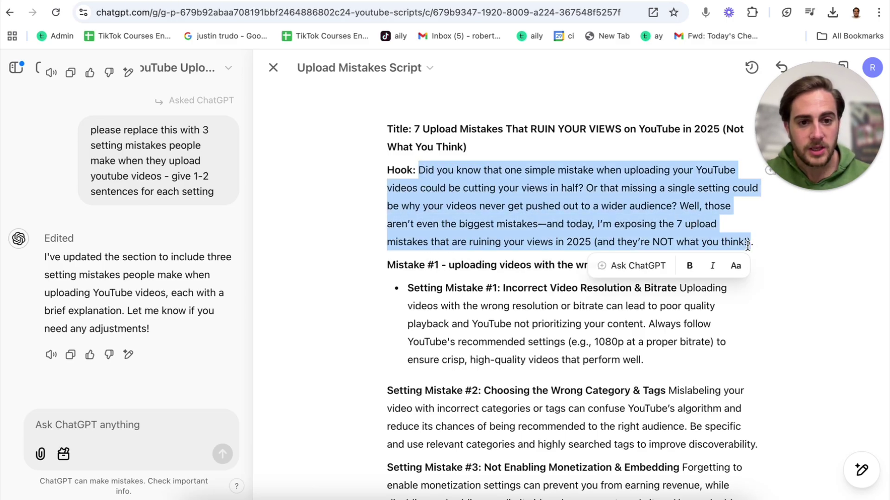
pyautogui.click(653, 268)
pyautogui.write('please make this shorter, but the same contex')
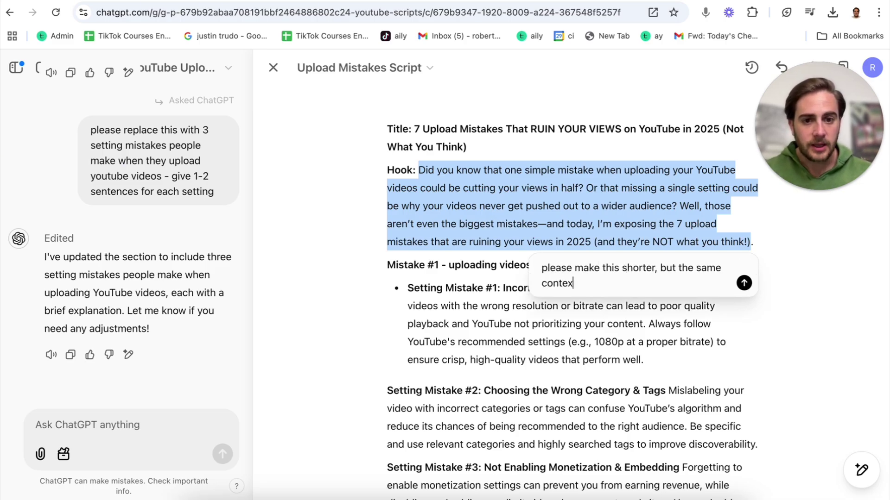
pyautogui.write('t - it should only')
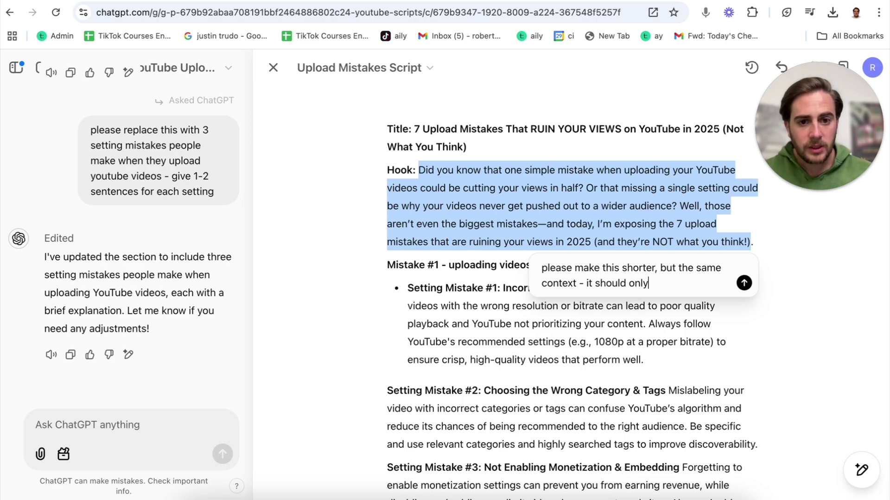
pyautogui.write(' be 1-2 sentences and should invoke curiosity a bit more')
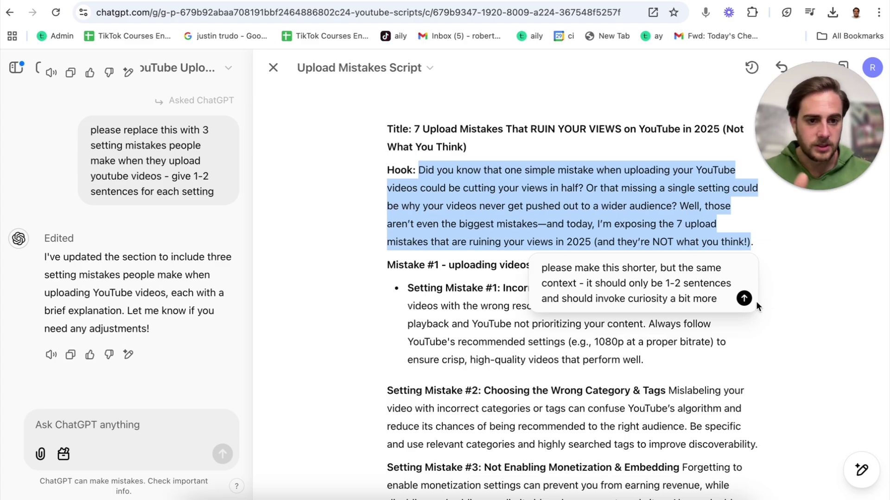
pyautogui.click(744, 298)
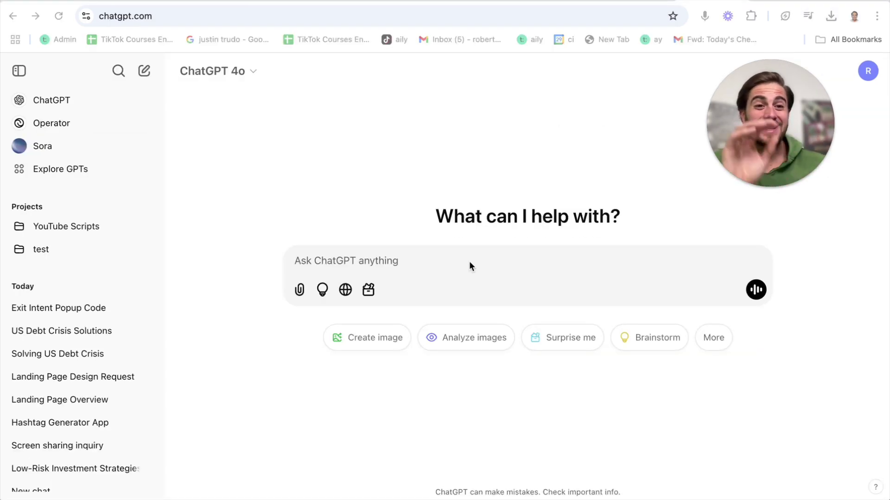
pyautogui.click(67, 123)
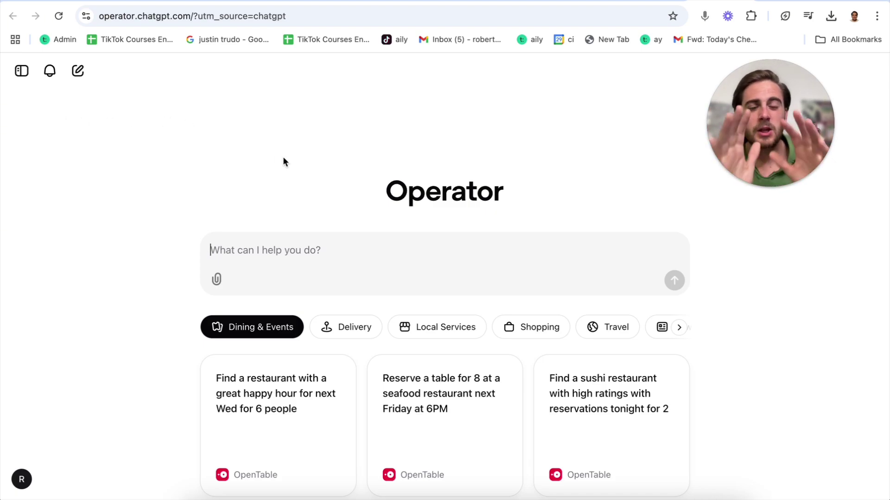
# Browse Operator's Delivery, Local Services, Shopping and Travel suggestions, settling on News
pyautogui.click(296, 250)
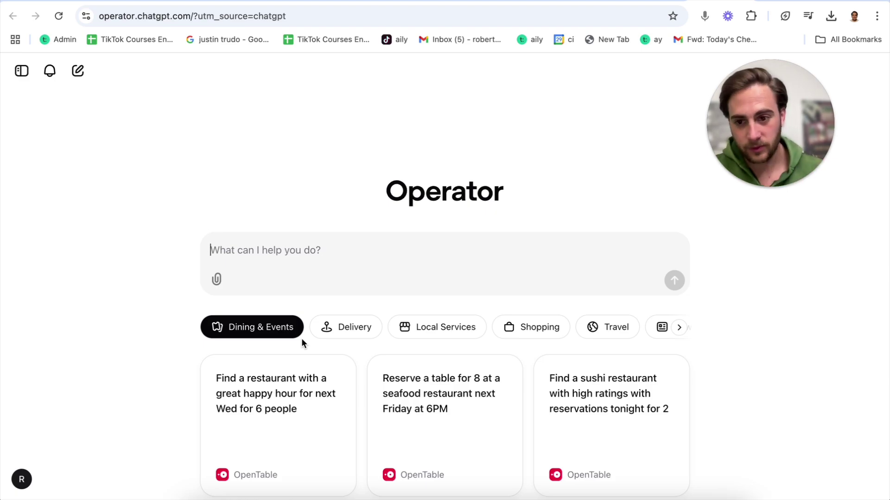
pyautogui.scroll(-1, 255, 339)
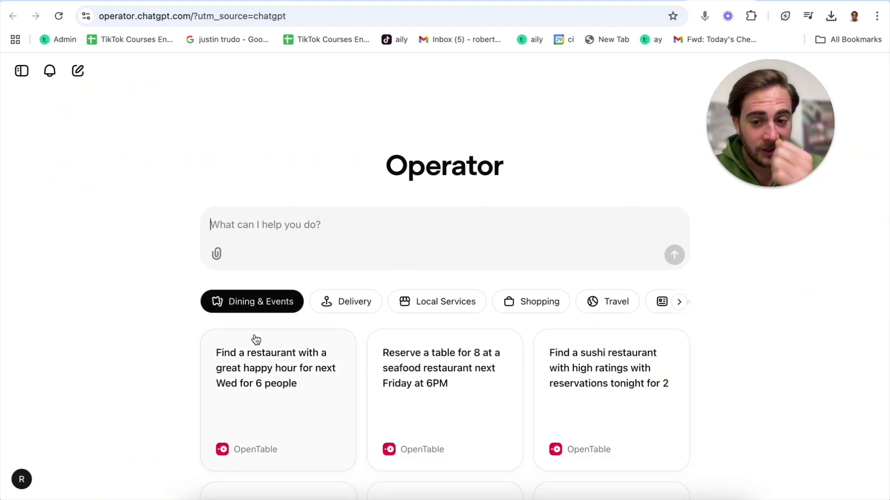
pyautogui.click(330, 308)
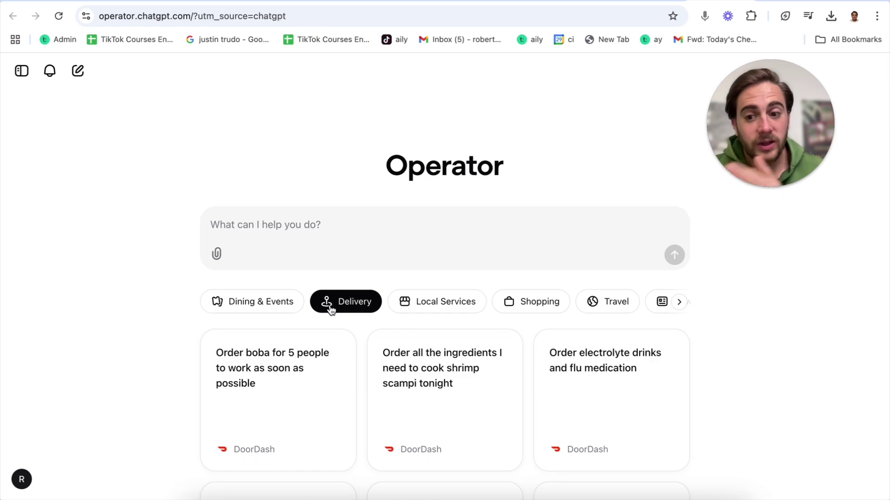
pyautogui.click(429, 296)
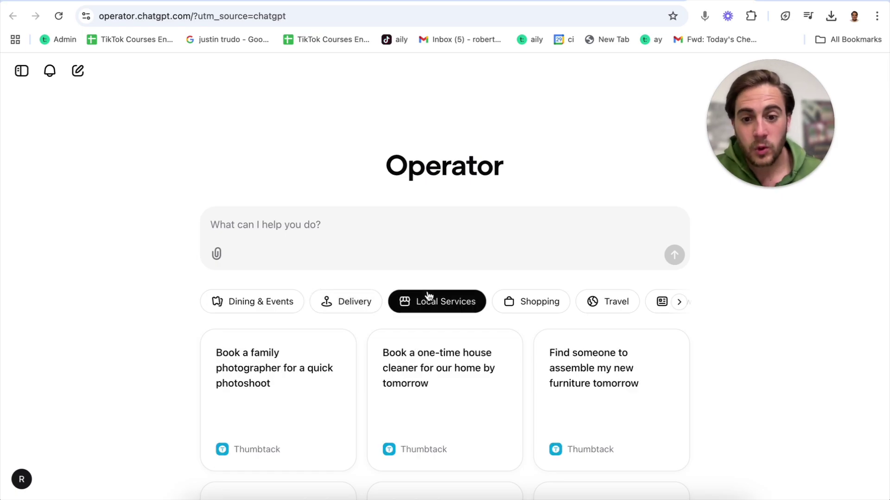
pyautogui.click(546, 301)
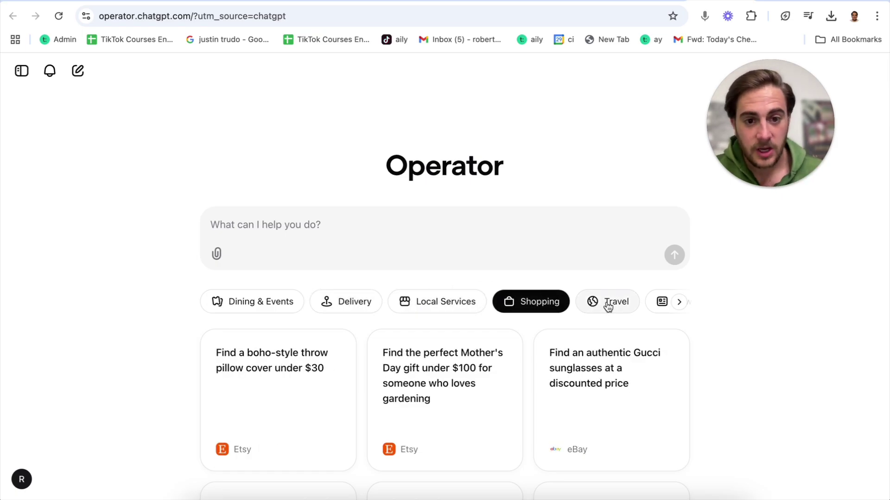
pyautogui.click(608, 305)
pyautogui.click(663, 307)
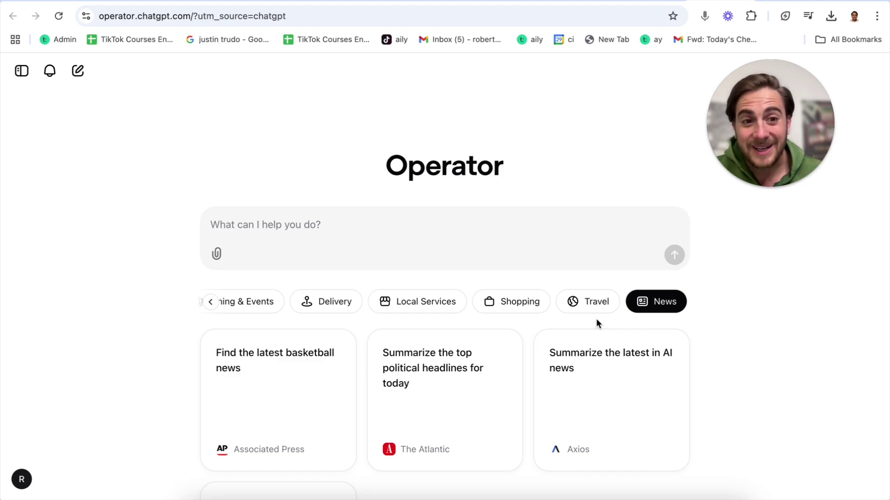
pyautogui.click(21, 70)
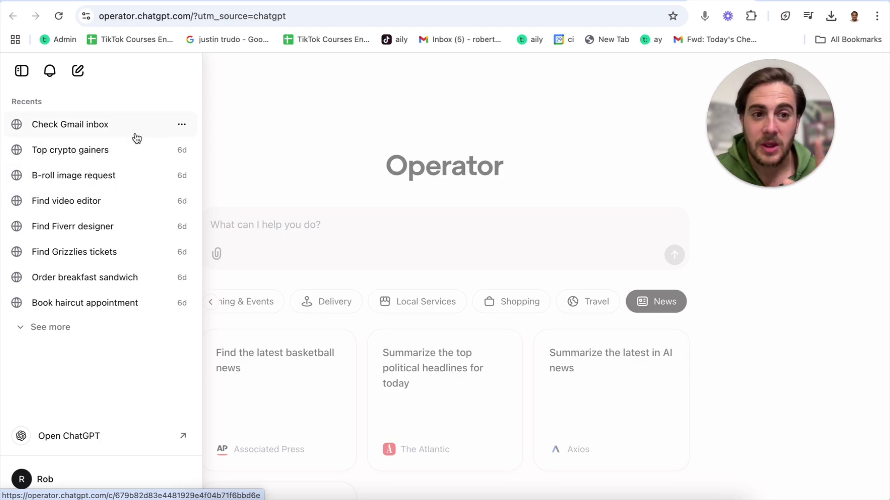
pyautogui.press('Escape')
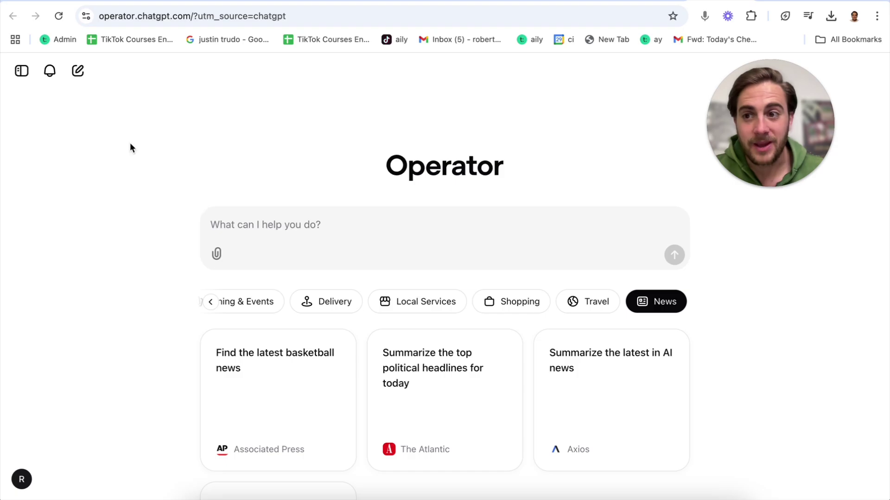
# Reopen the earlier 'Check Gmail inbox' Operator task from Recents and scroll through its log
pyautogui.click(21, 70)
pyautogui.click(76, 124)
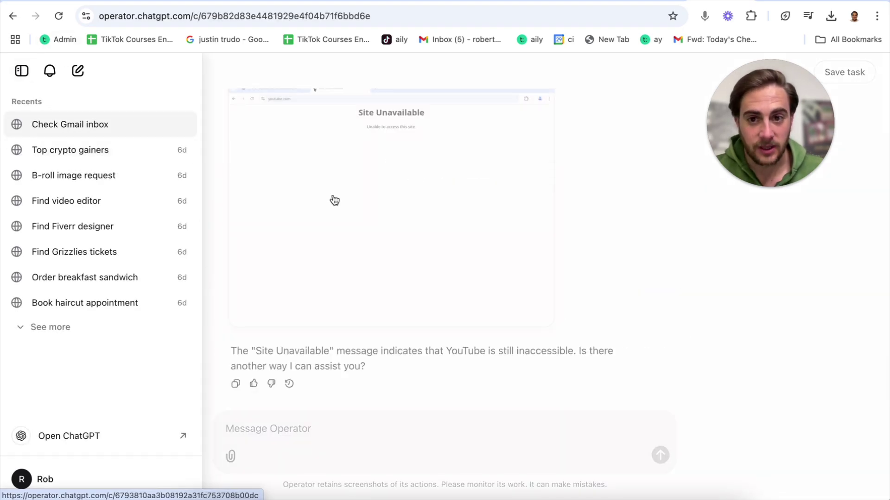
pyautogui.click(284, 369)
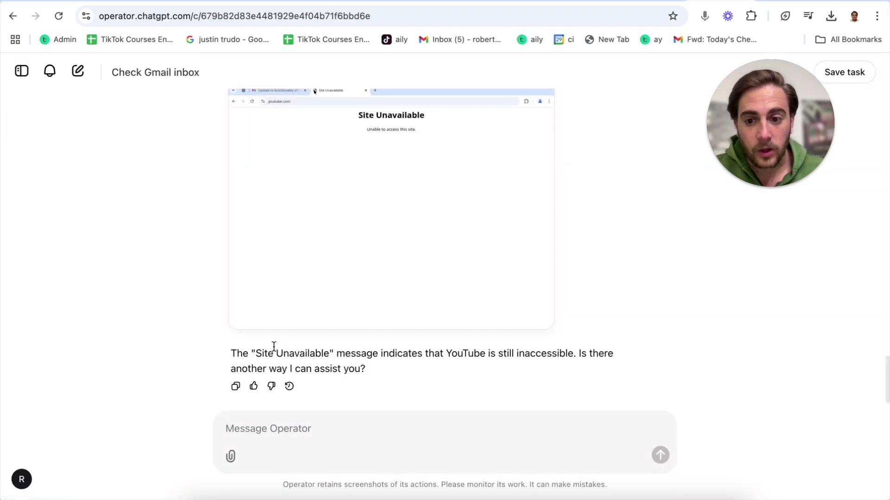
pyautogui.scroll(20, 274, 346)
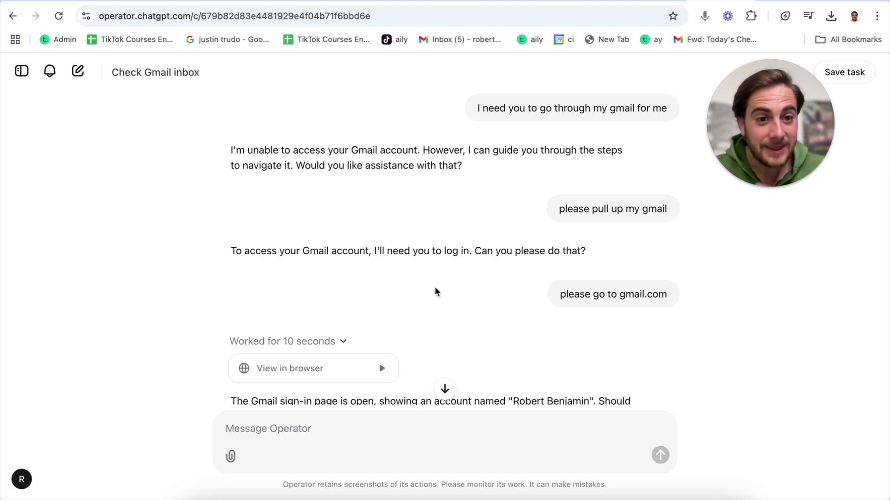
pyautogui.scroll(-3, 544, 292)
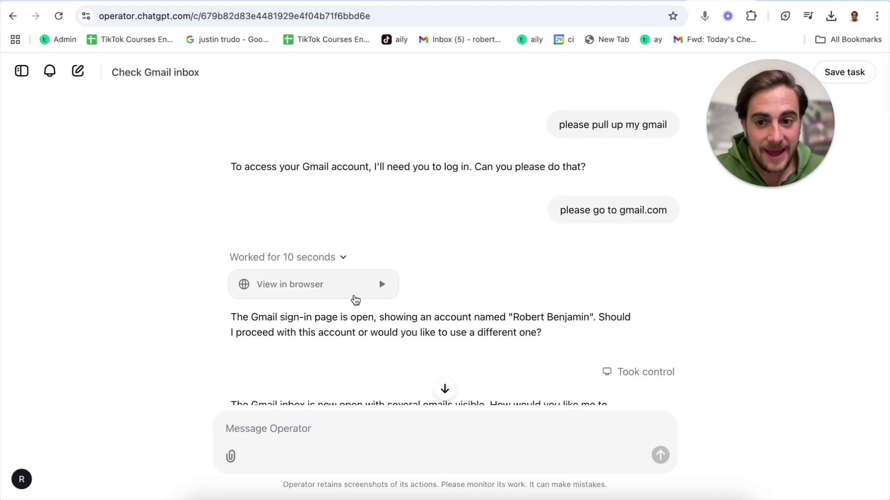
# Replay the agent's browser session and scroll the chat to the Gmail 'refund' search results
pyautogui.click(346, 287)
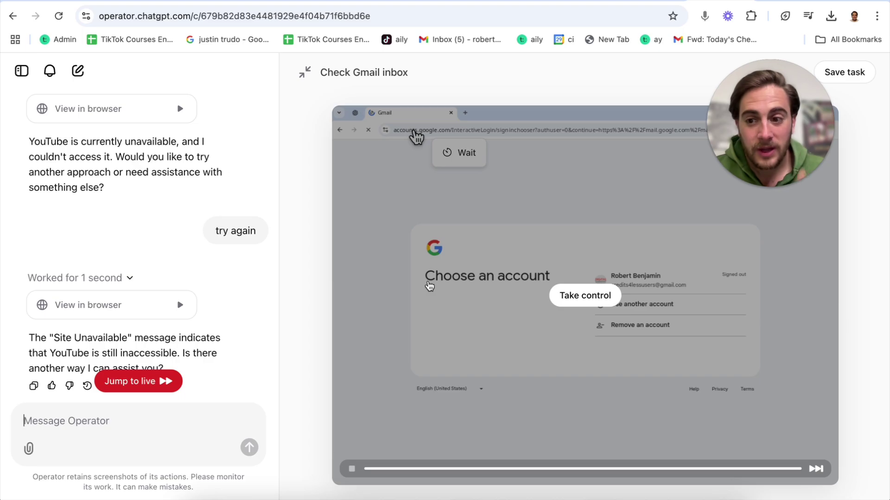
pyautogui.scroll(-1, 145, 232)
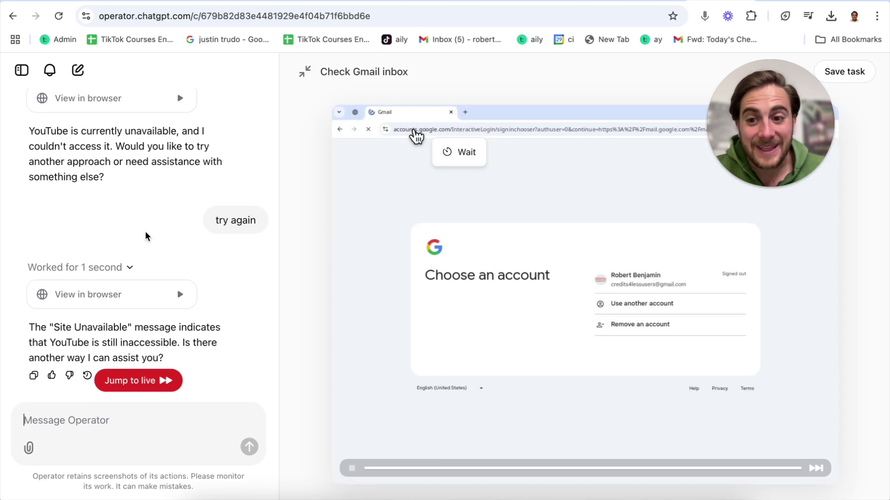
pyautogui.scroll(10, 145, 236)
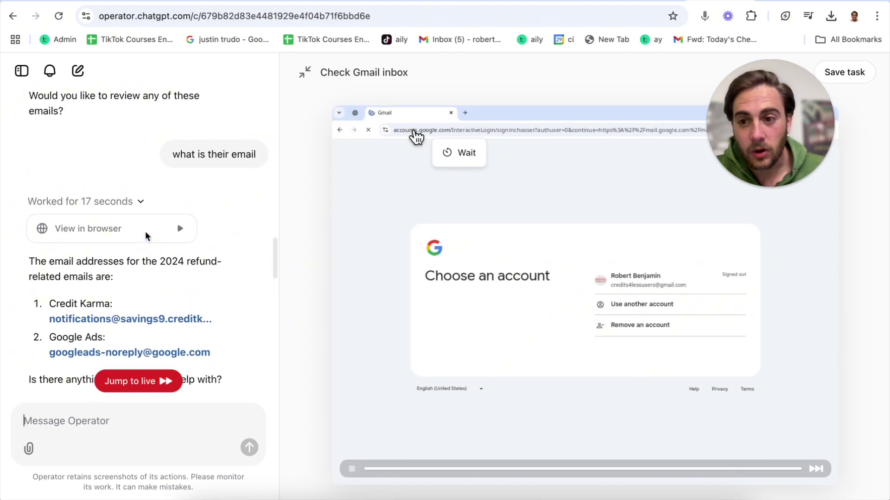
pyautogui.scroll(10, 145, 236)
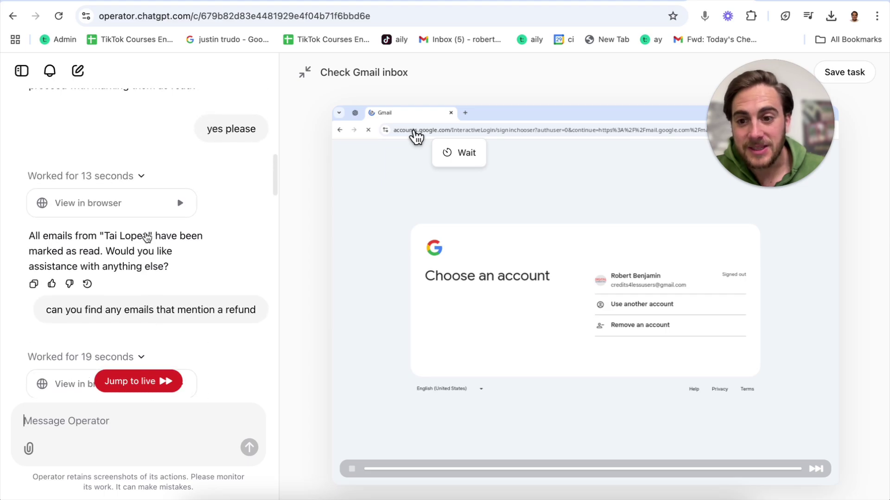
pyautogui.scroll(10, 146, 237)
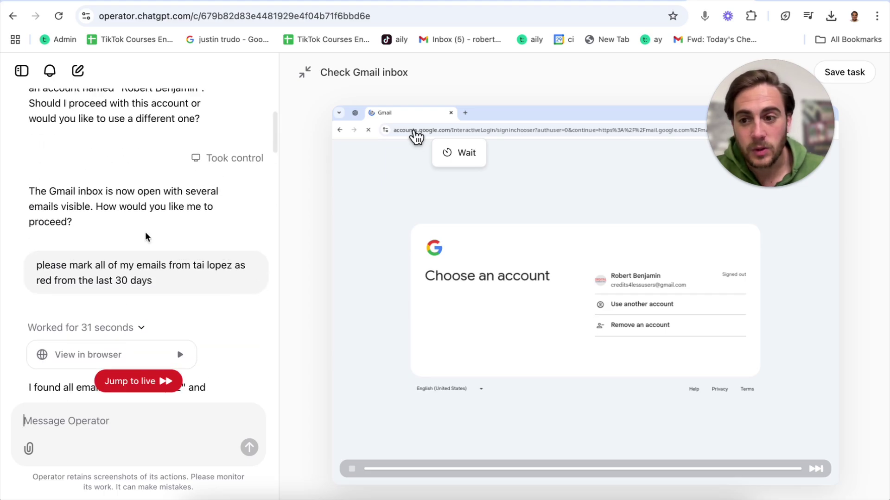
pyautogui.scroll(-1, 145, 237)
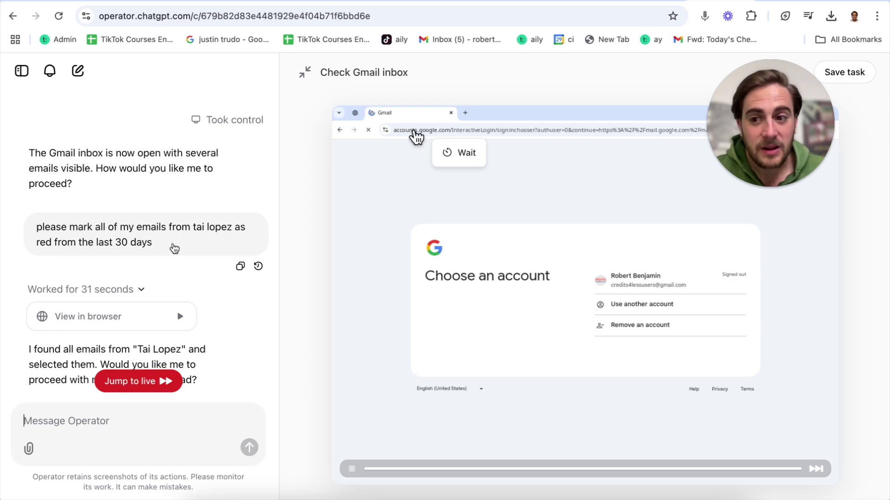
pyautogui.scroll(-1, 174, 249)
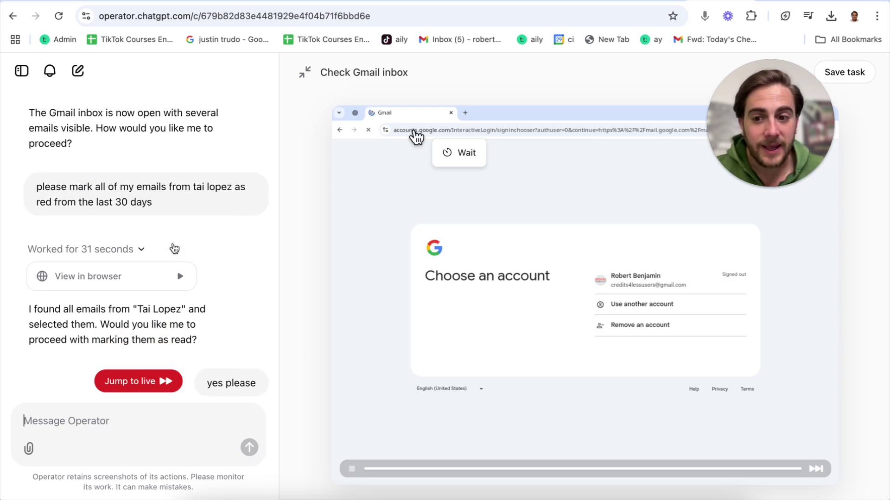
pyautogui.scroll(-3, 174, 248)
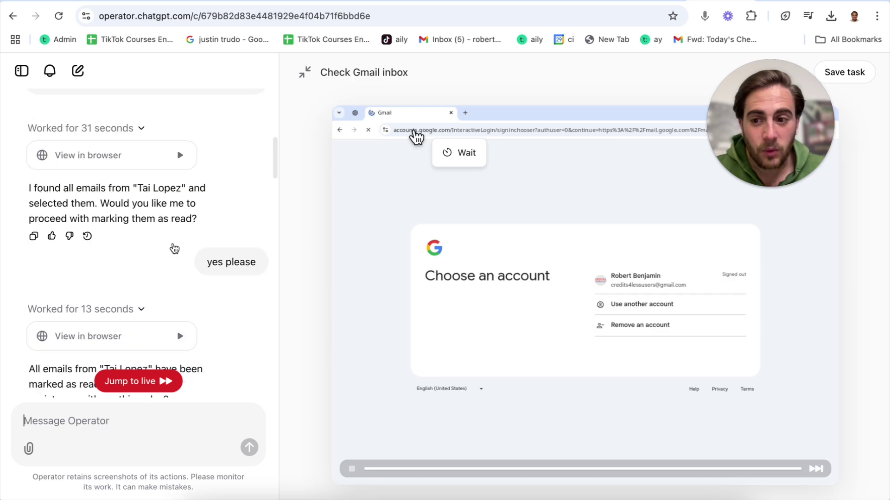
pyautogui.scroll(-5, 172, 246)
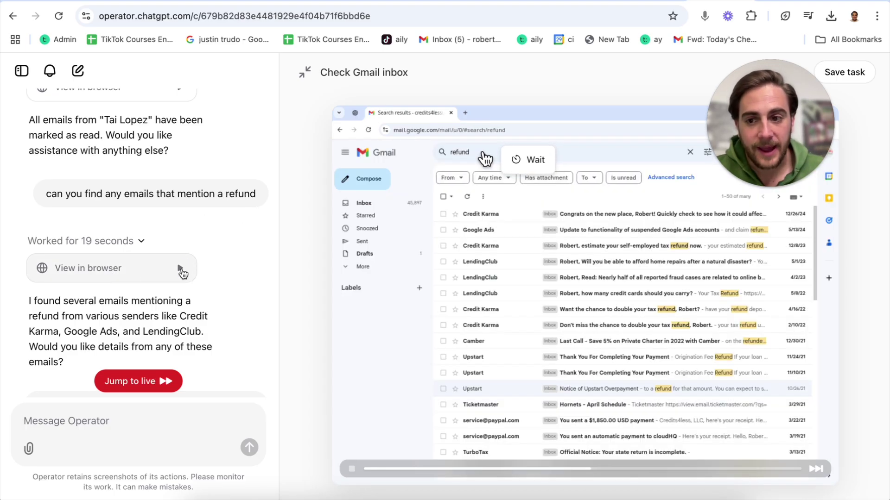
# Read the reply listing the refund senders' addresses, then go to ChatGPT's new-chat home page
pyautogui.moveTo(367, 425)
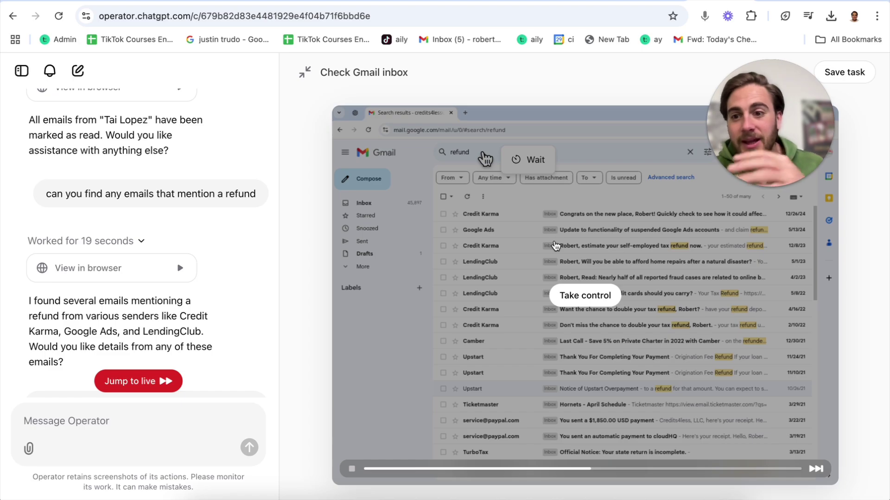
pyautogui.scroll(-8, 233, 312)
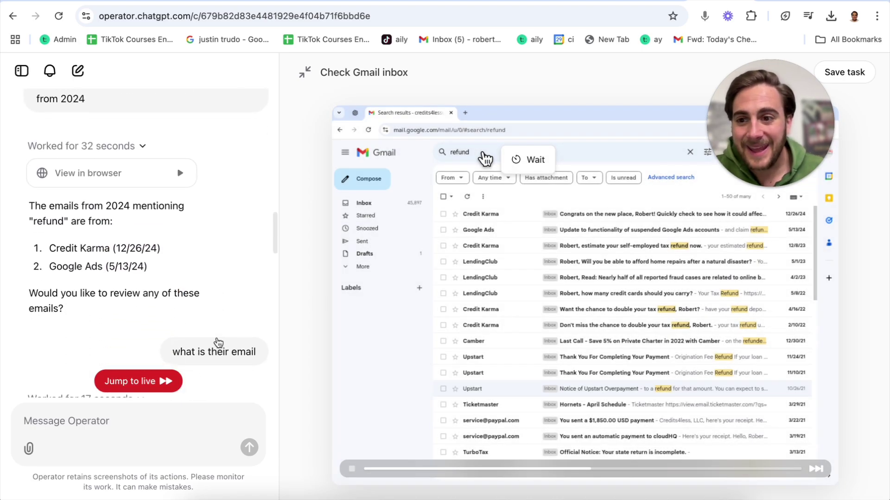
pyautogui.scroll(-5, 218, 343)
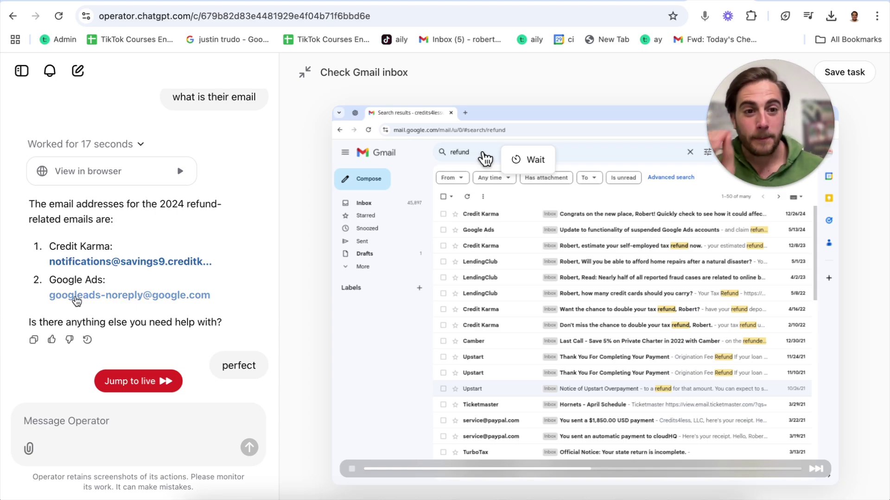
pyautogui.moveTo(357, 272)
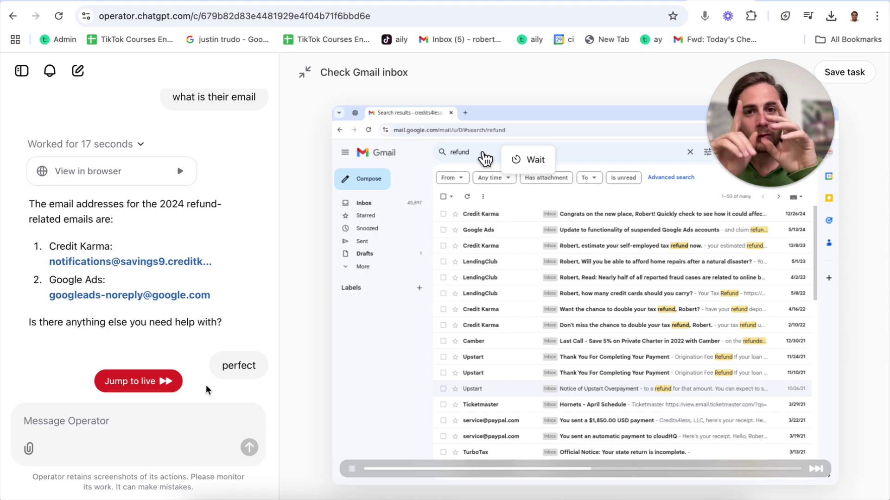
pyautogui.moveTo(516, 160)
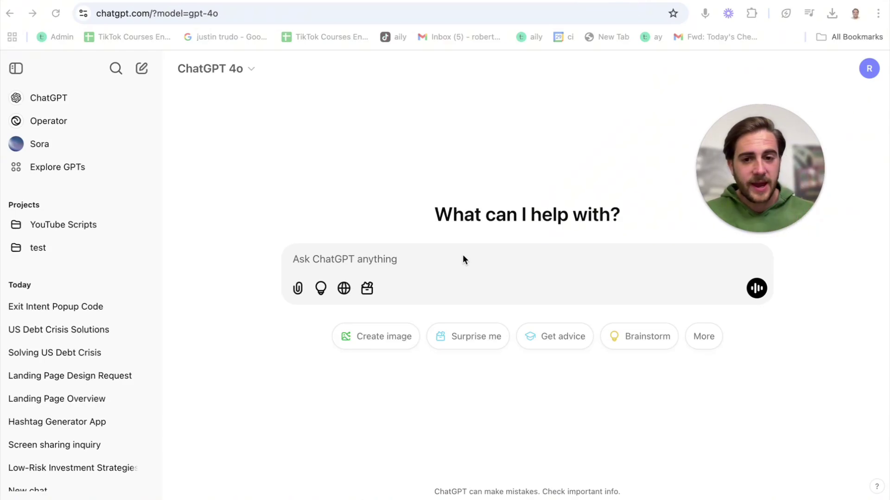
# Go to the Tasks page from the profile avatar menu
pyautogui.click(868, 69)
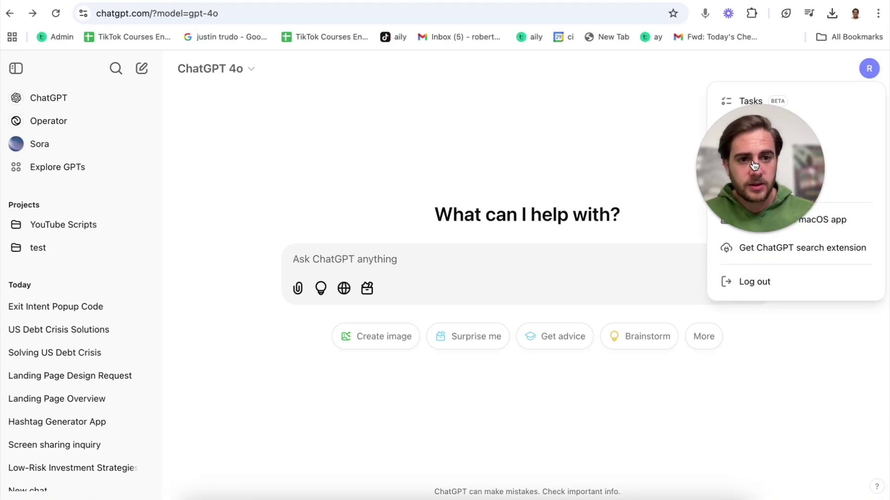
pyautogui.click(750, 102)
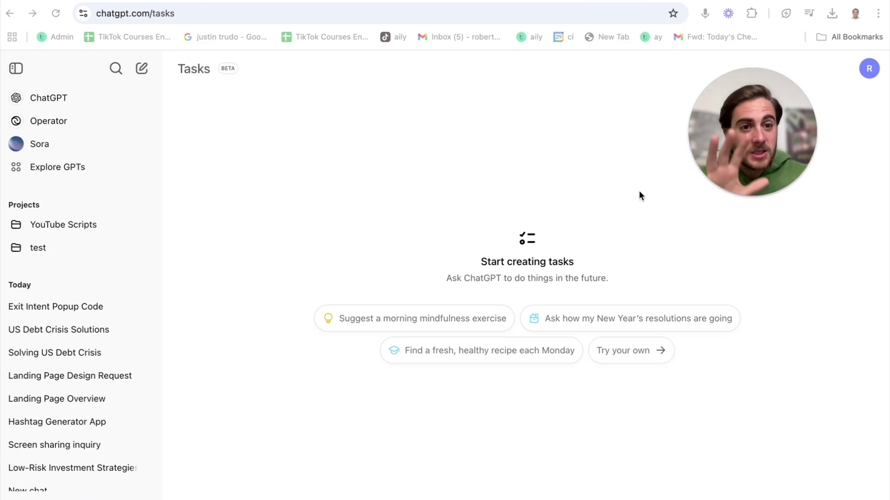
# In Outlook, find and read the OpenAI task-update email 'DeepSeek AI disrupts global tech stocks'
pyautogui.click(656, 1)
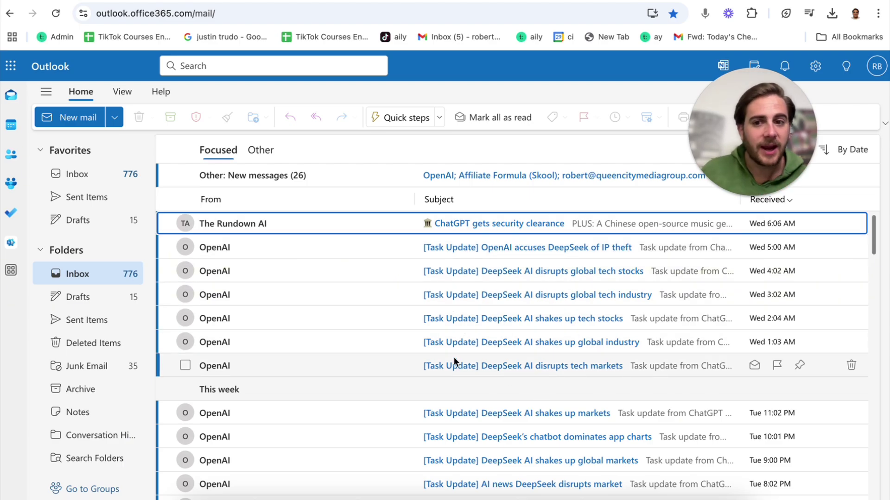
pyautogui.scroll(-10, 454, 361)
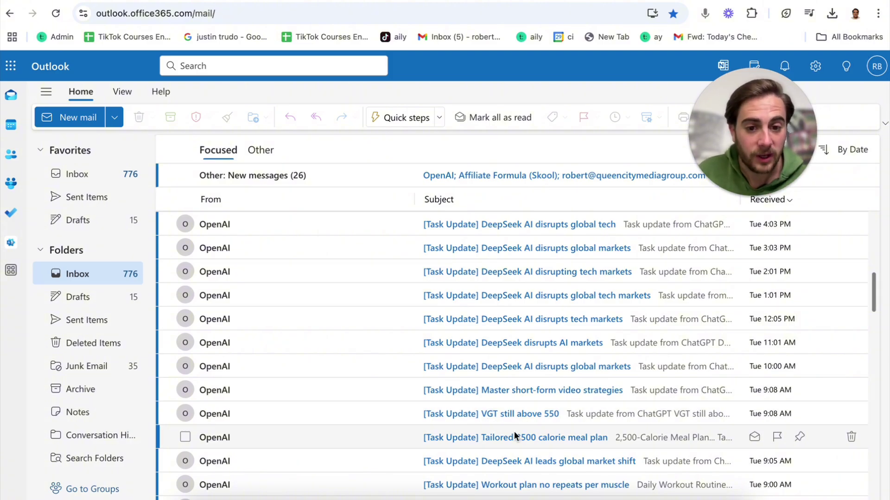
pyautogui.scroll(-5, 513, 432)
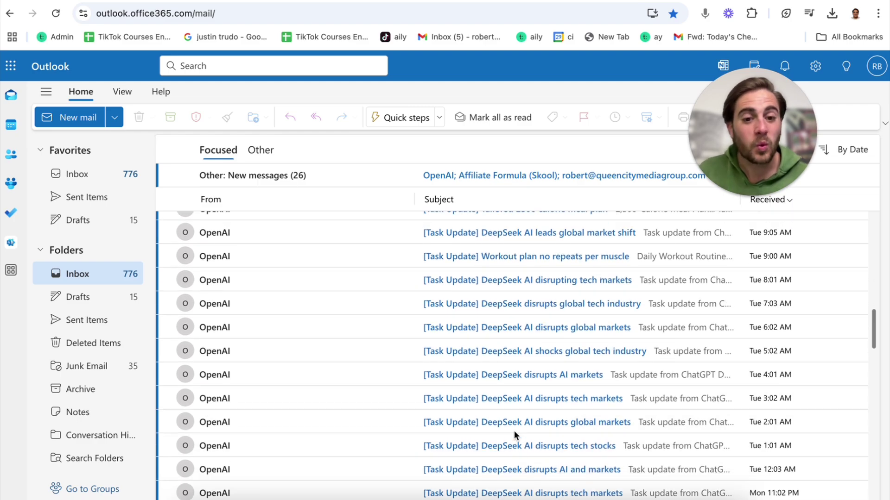
pyautogui.scroll(-1, 513, 430)
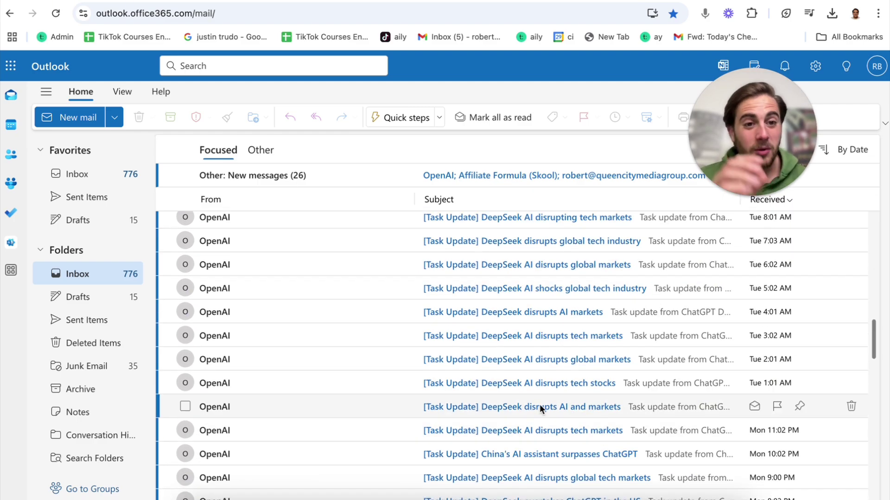
pyautogui.scroll(1, 460, 370)
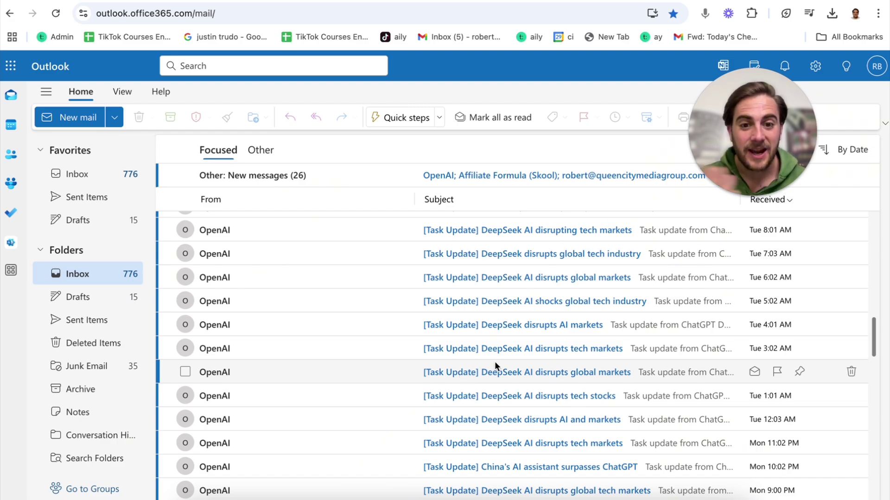
pyautogui.scroll(10, 494, 364)
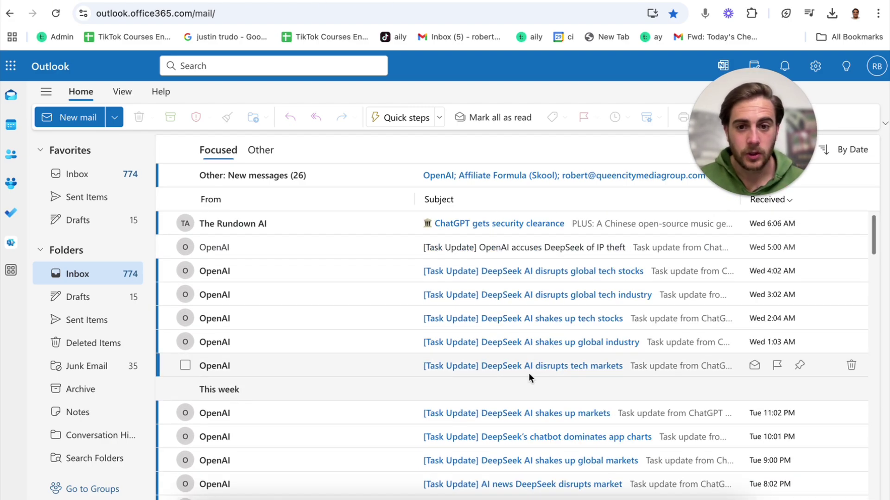
pyautogui.click(505, 268)
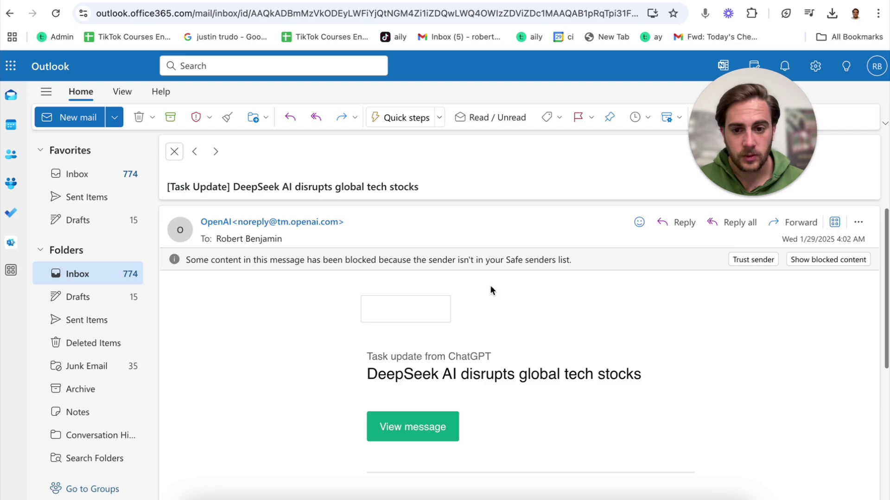
pyautogui.scroll(-2, 473, 320)
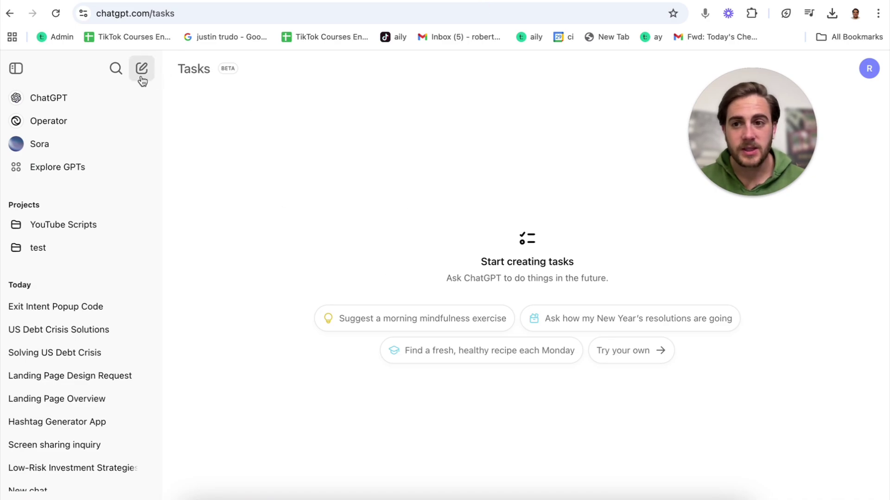
# Start a new chat using the 'GPT-4o with scheduled tasks' model
pyautogui.click(142, 70)
pyautogui.click(239, 74)
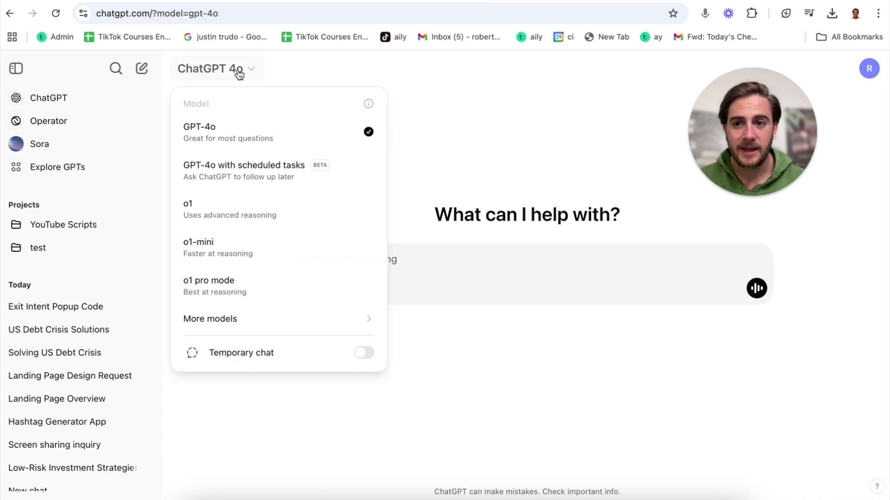
pyautogui.click(264, 182)
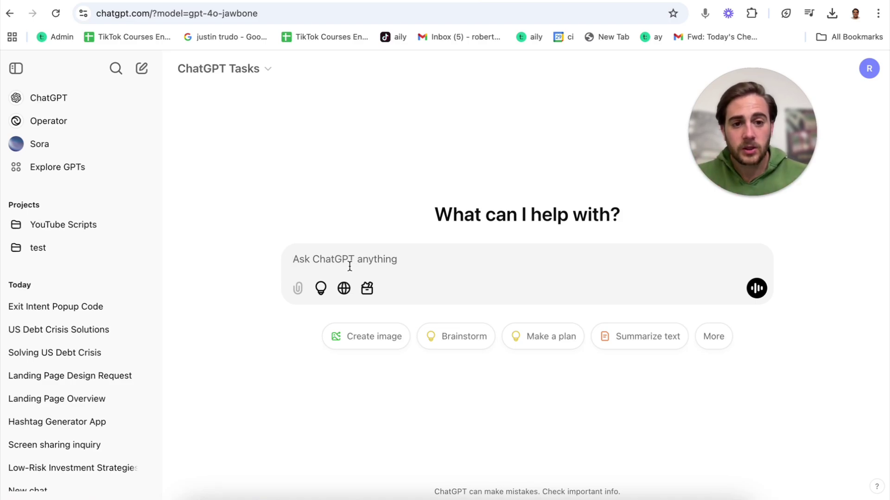
# Request a daily 9am update with tech, Yankees and Panthers news
pyautogui.write('I want you to schedule a task to go off at 9am everyday where you update me with news that is specif')
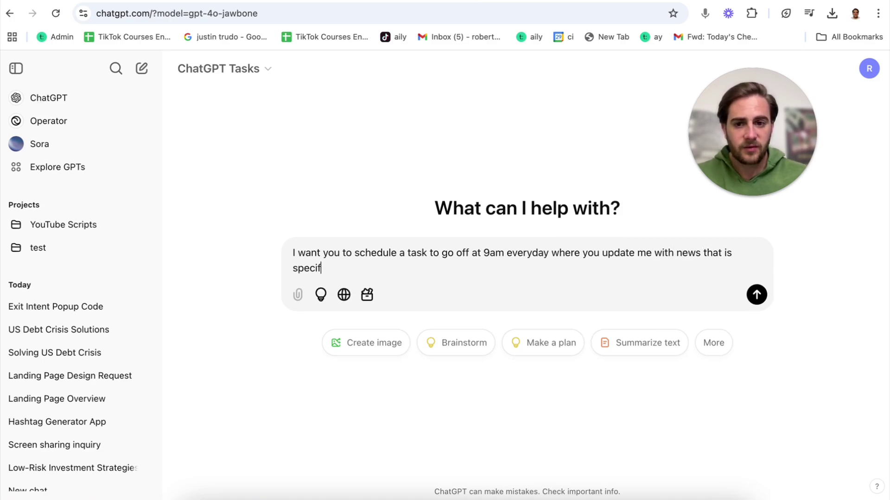
pyautogui.write('ic to me. I like tech, I like the new york yankees and I like the florida panthers hoc')
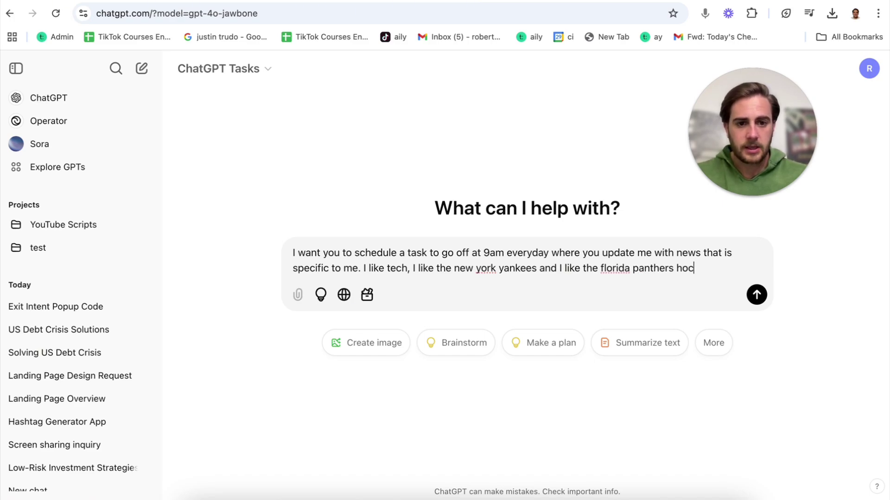
pyautogui.write('key team - on')
pyautogui.write('ly include news re')
pyautogui.write('lated to this')
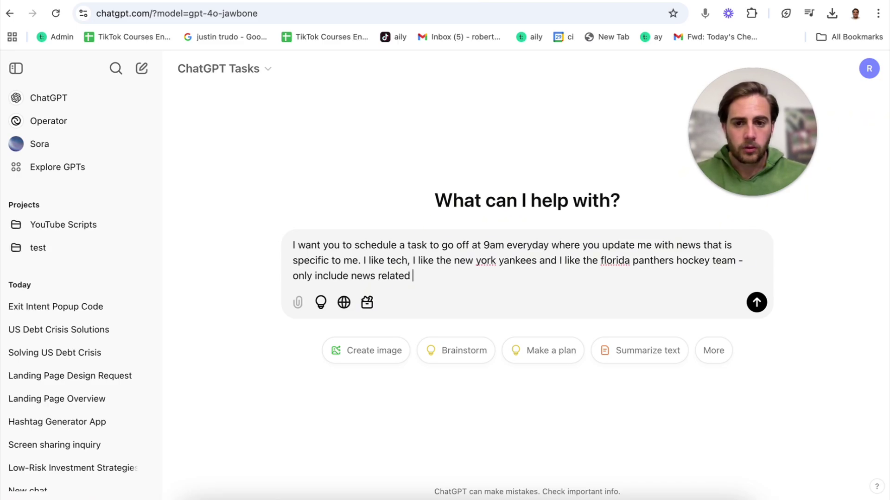
pyautogui.click(755, 304)
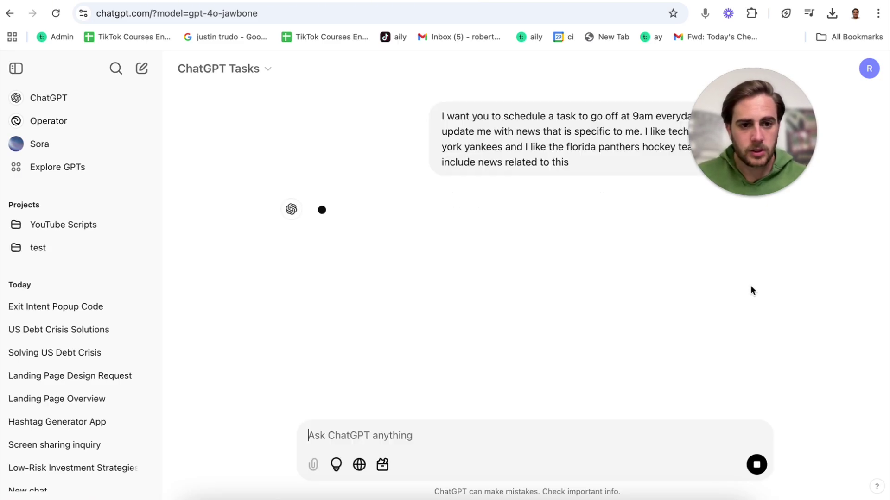
pyautogui.moveTo(760, 163); pyautogui.dragTo(801, 155)
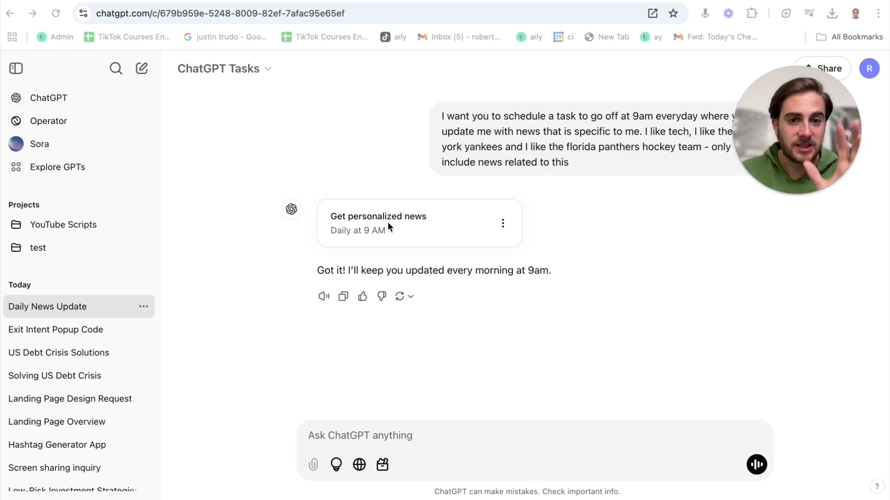
# Open the 'Get personalized news' task editor and highlight its instructions text
pyautogui.click(366, 223)
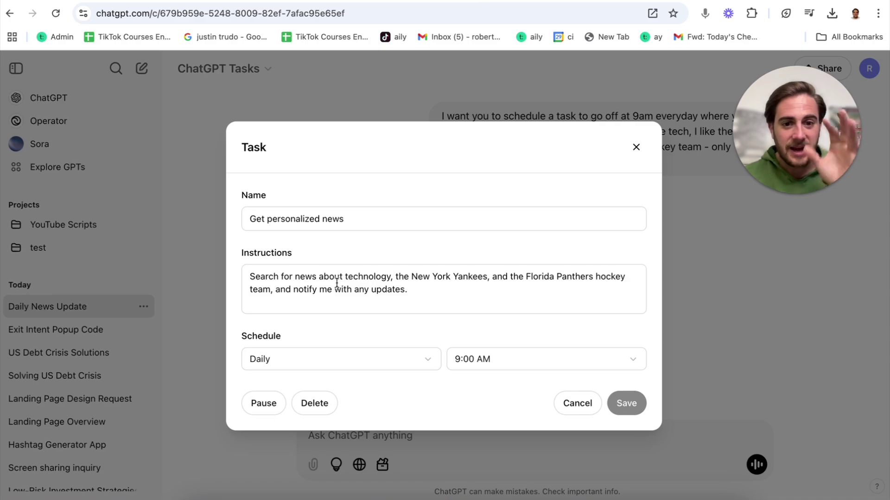
pyautogui.tripleClick(535, 278)
pyautogui.click(549, 277)
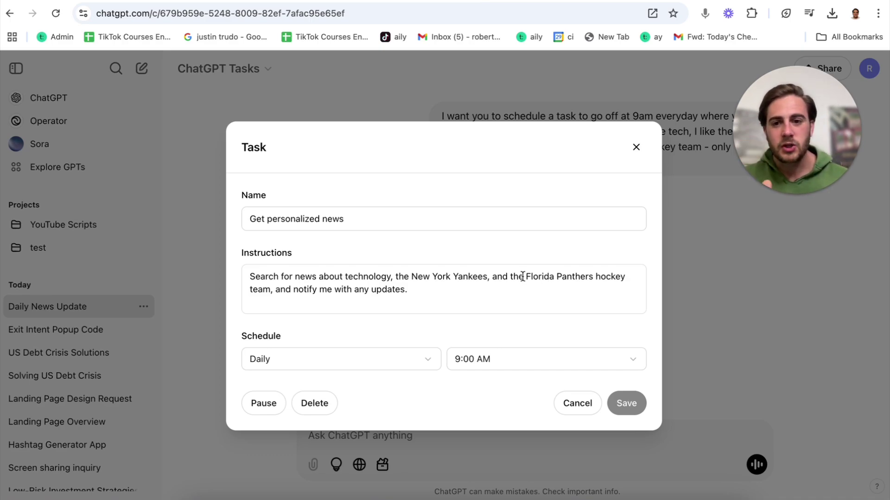
pyautogui.moveTo(269, 278); pyautogui.dragTo(446, 299)
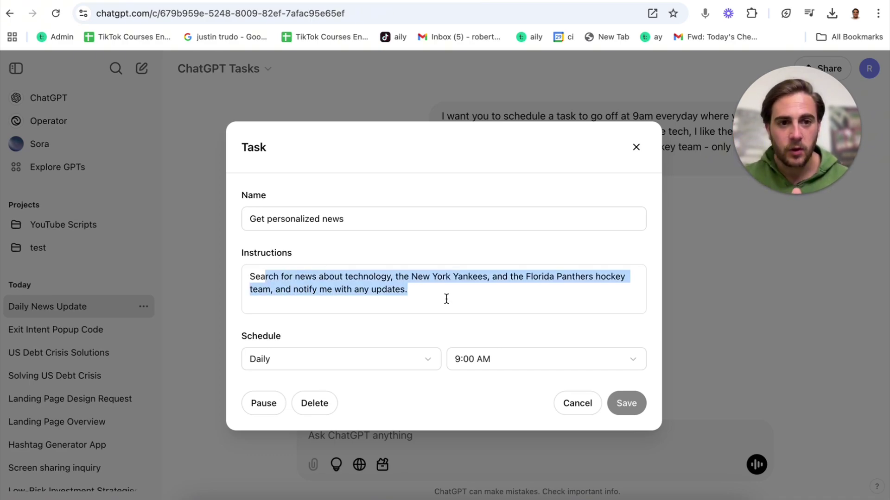